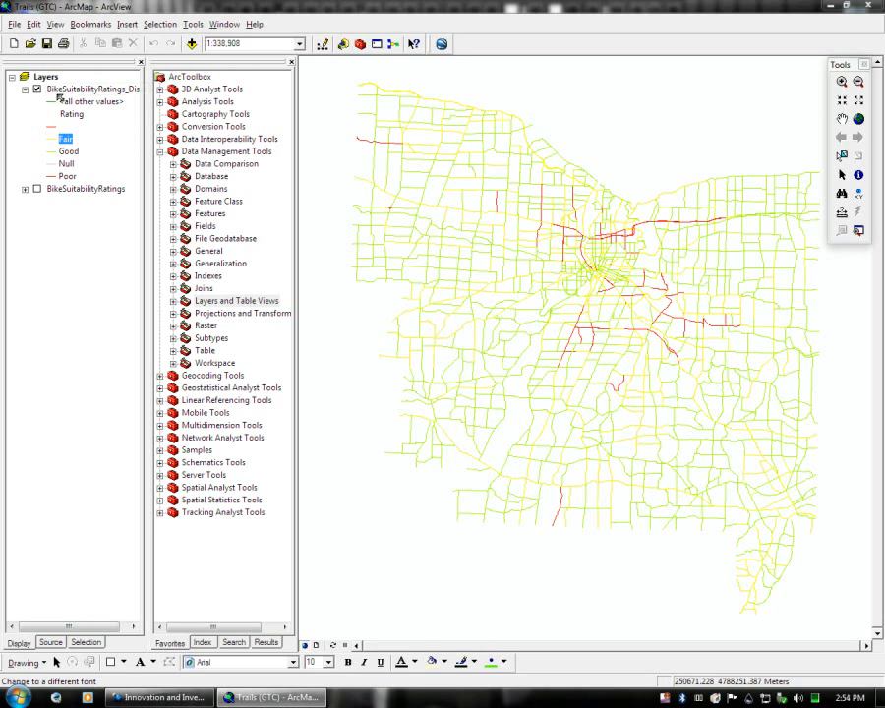
- Open the Make Feature Layer tool from the Layers and Table Views toolset of the Data Management Tools
left_click(89, 90)
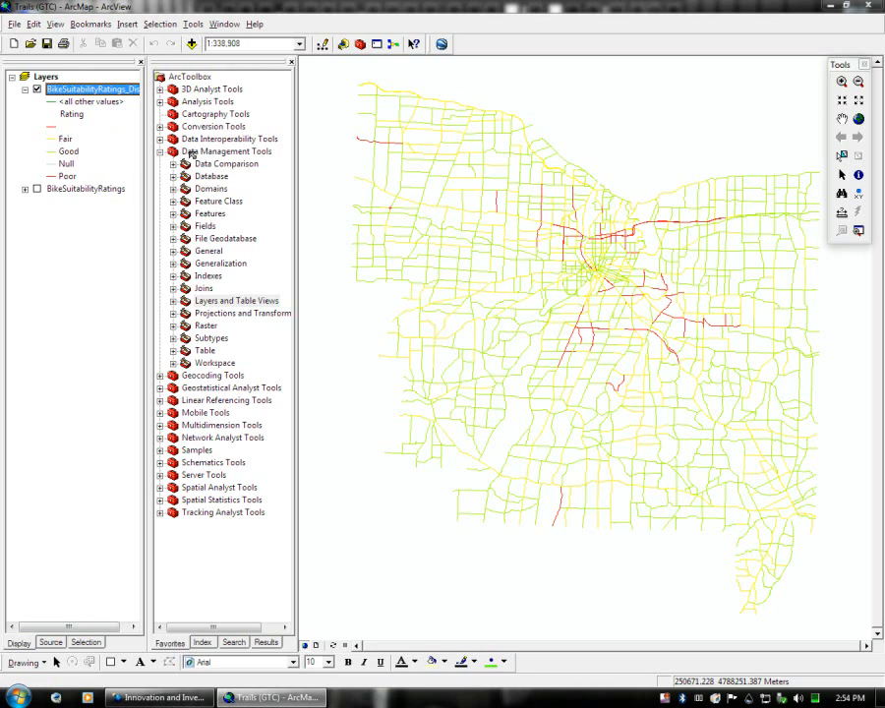
left_click(214, 154)
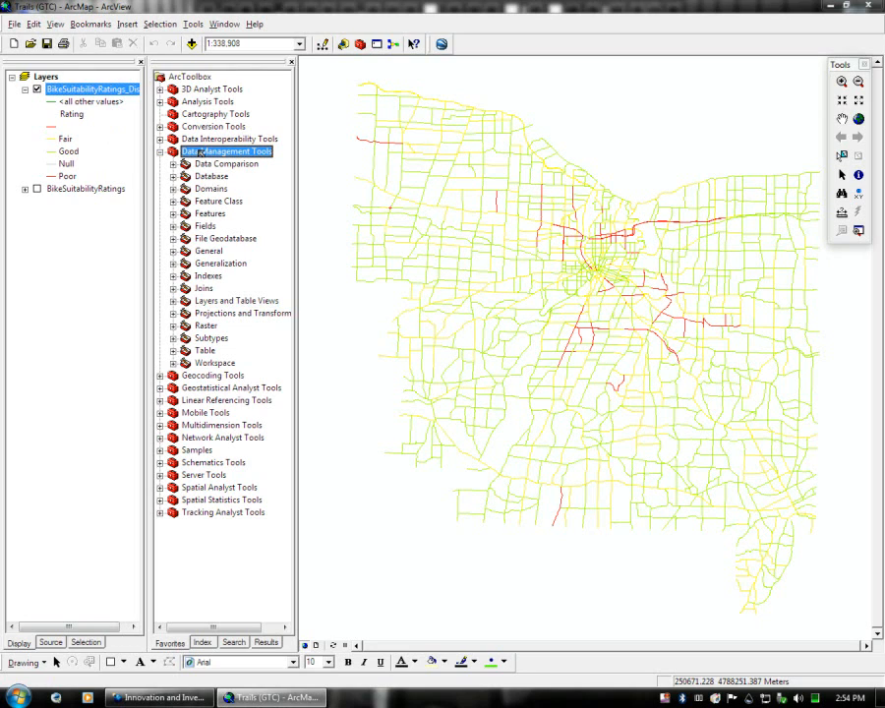
left_click(202, 301)
double_click(201, 301)
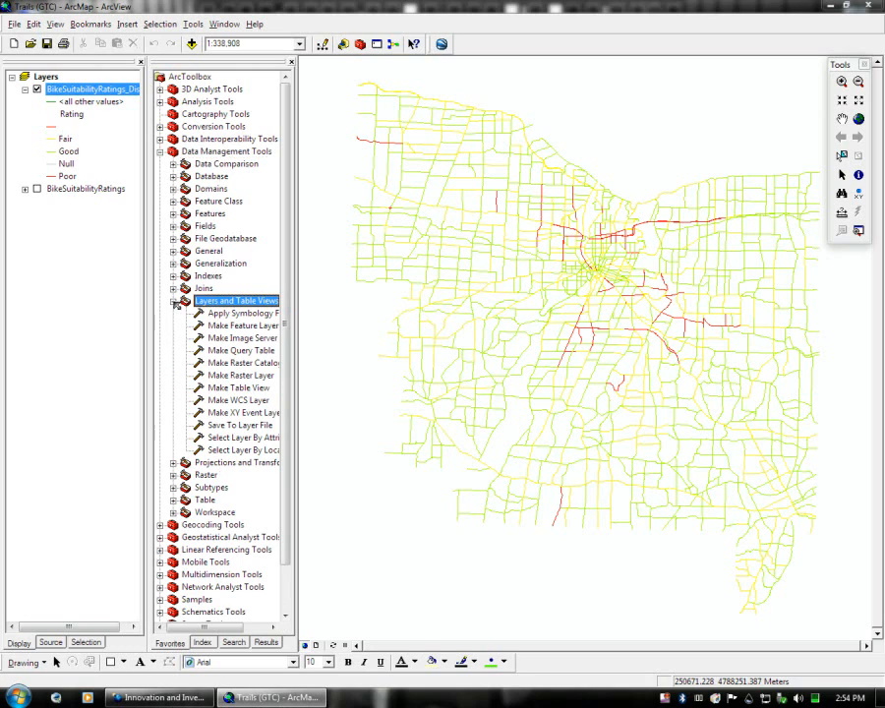
left_click(240, 326)
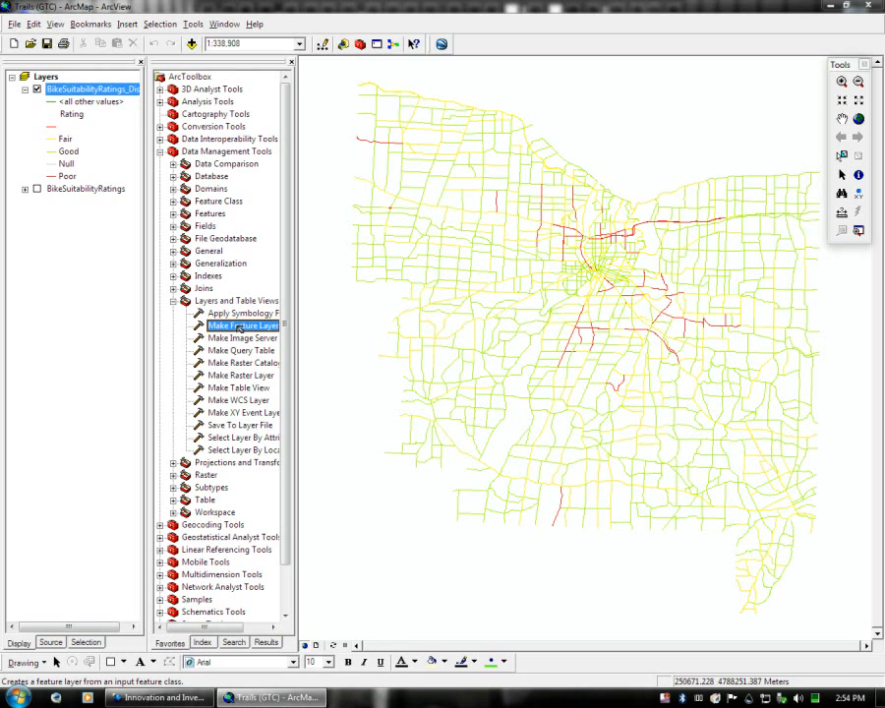
double_click(240, 326)
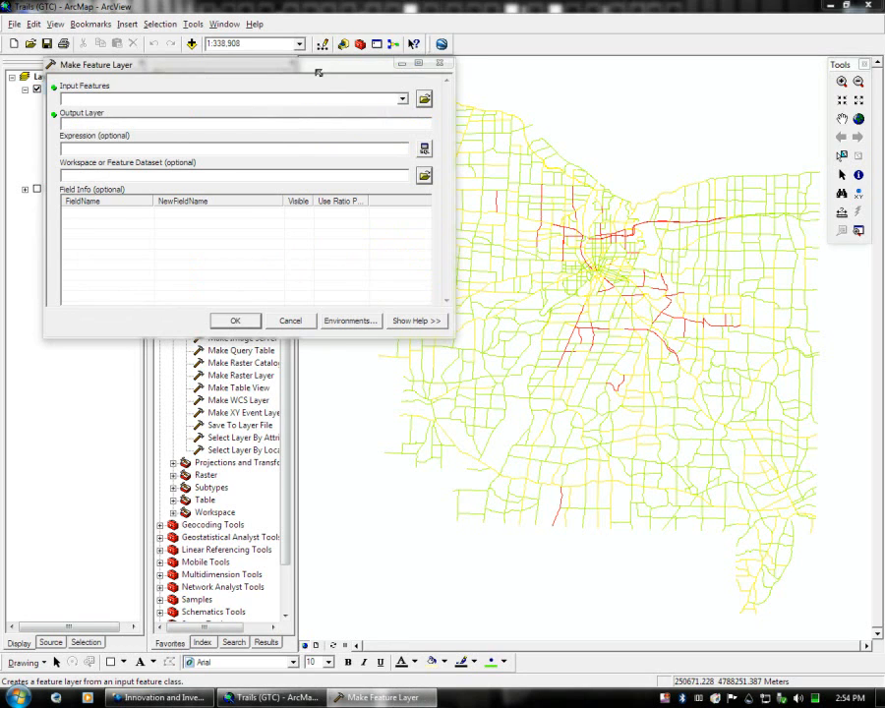
left_click_drag(318, 73, 485, 100)
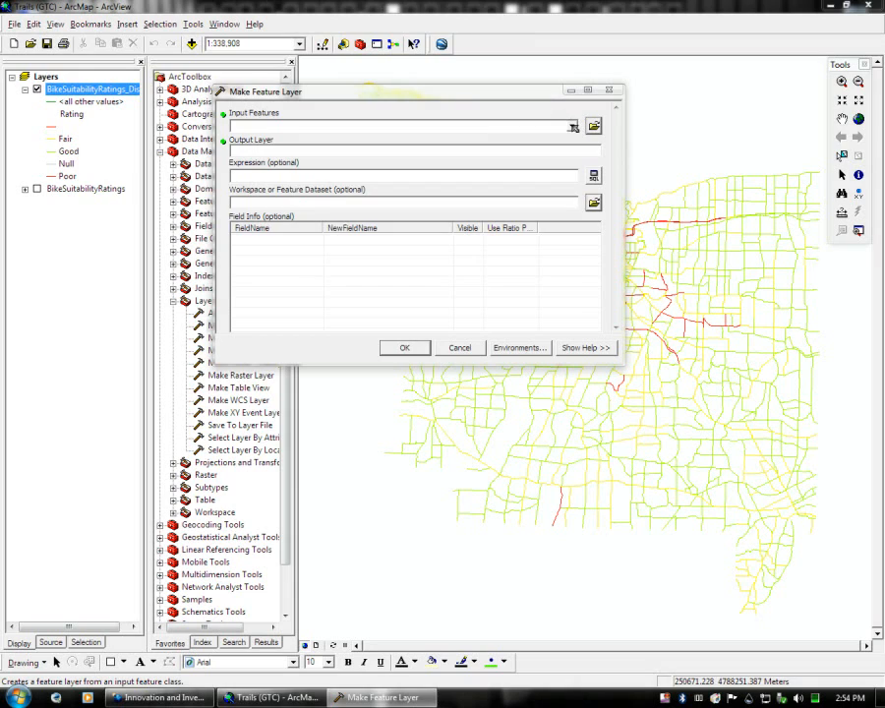
- Set BikeSuitabilityRatings_Disso as the input features and name the output layer BikeSuitabilityRatings_Good
left_click(574, 127)
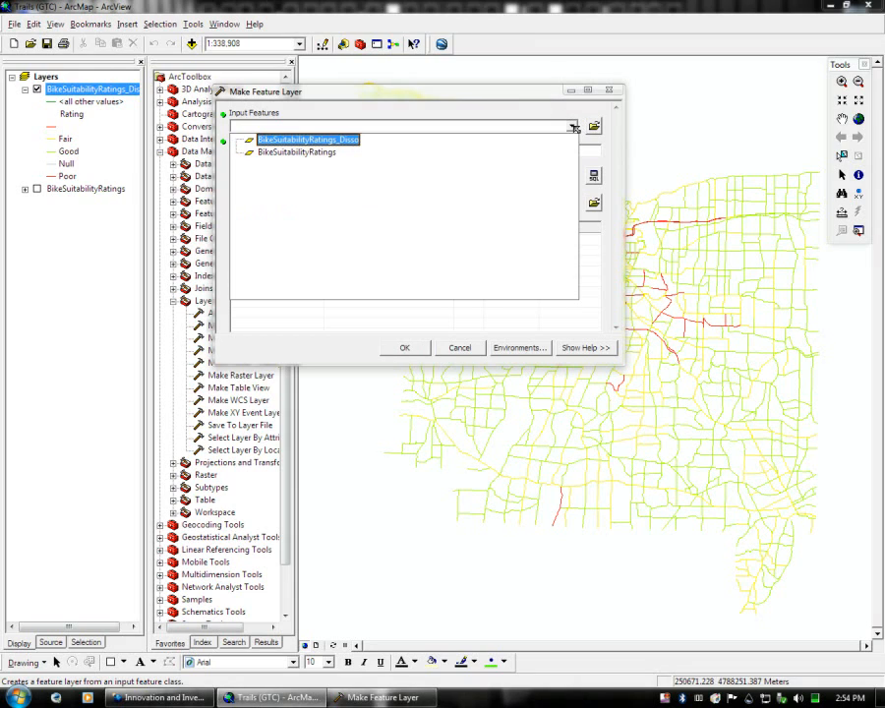
left_click(319, 143)
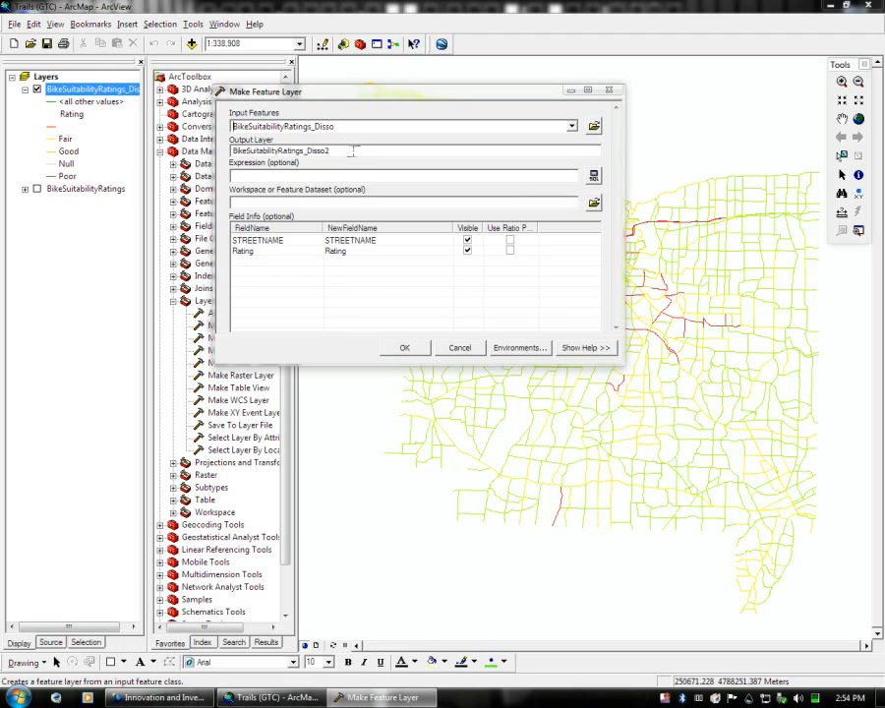
left_click(356, 152)
left_click_drag(307, 151, 332, 150)
key("BackSpace")
type("Good")
left_click(465, 176)
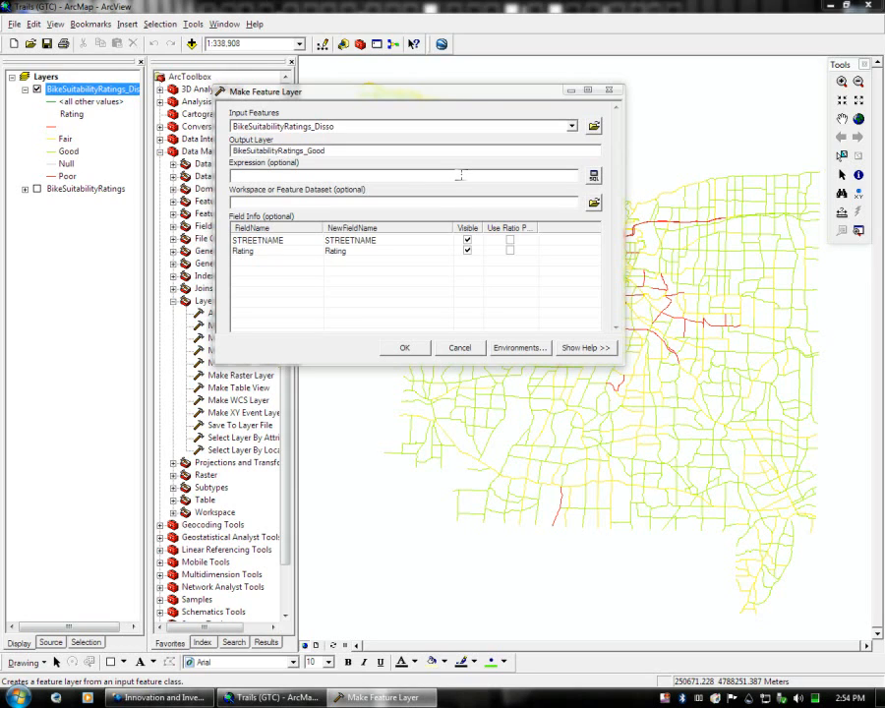
- Build the query expression "Rating" = 'Good' for the new feature layer, picking the value from the field's unique values
left_click(595, 177)
left_click_drag(427, 68, 480, 209)
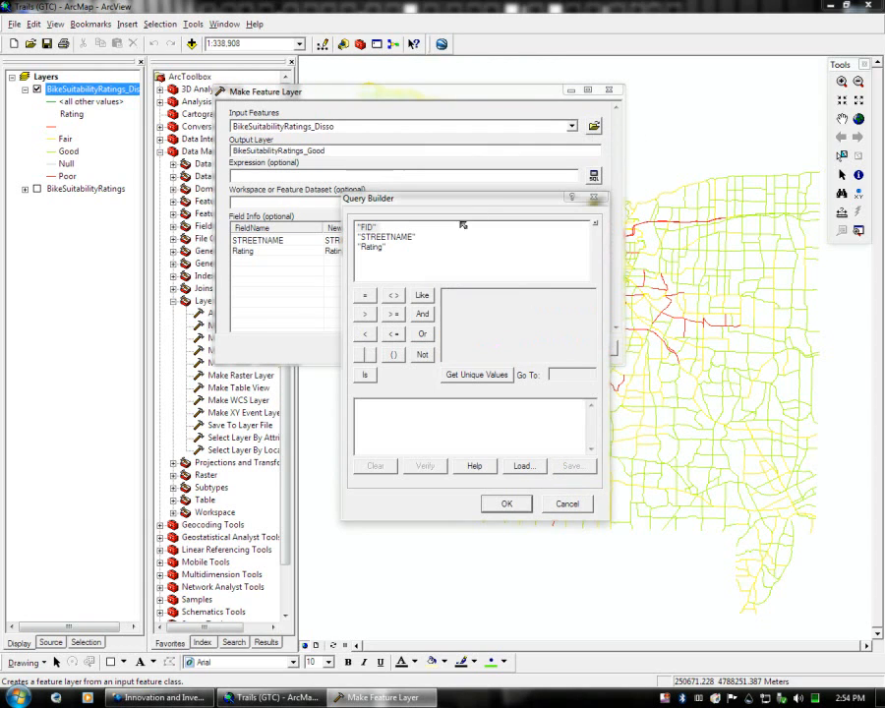
left_click(379, 250)
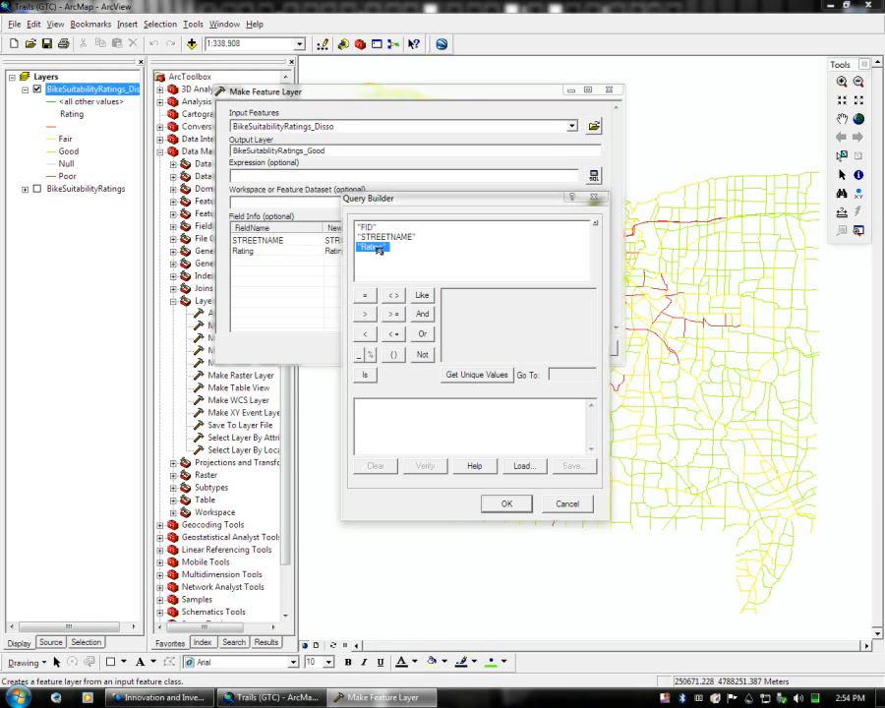
double_click(378, 249)
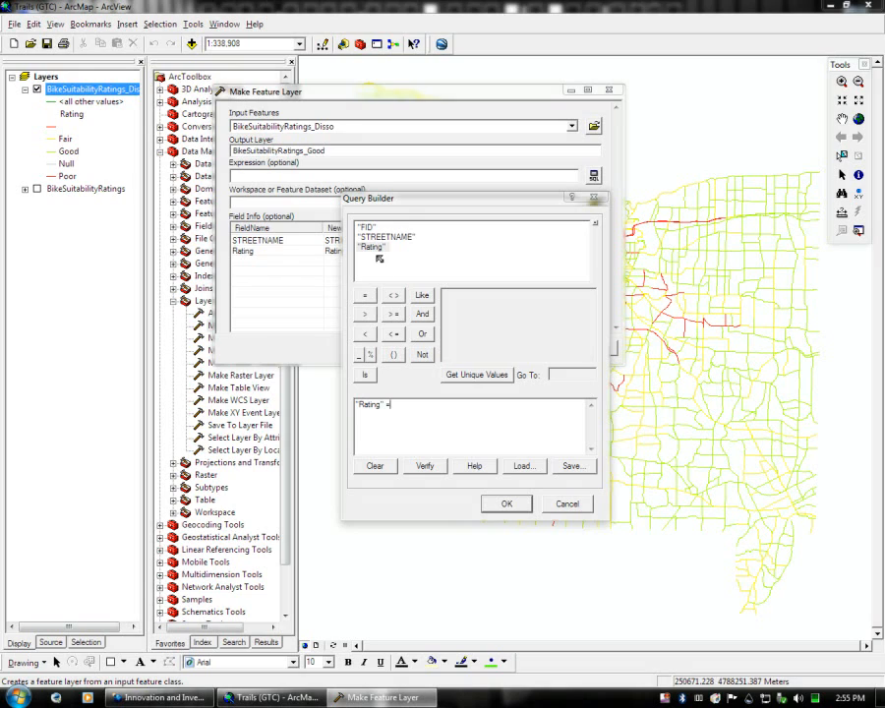
left_click(374, 247)
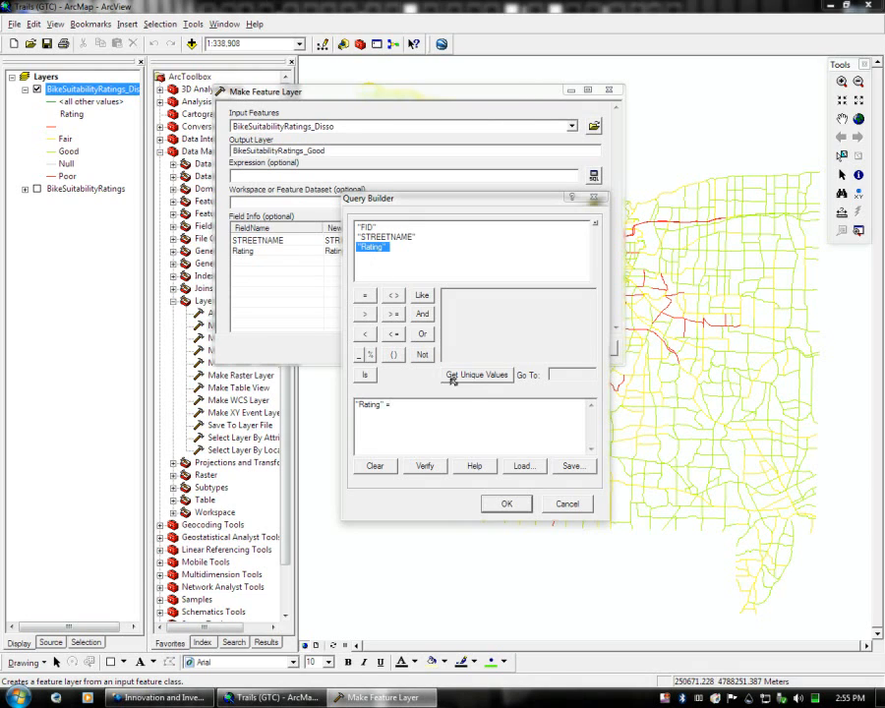
left_click(489, 376)
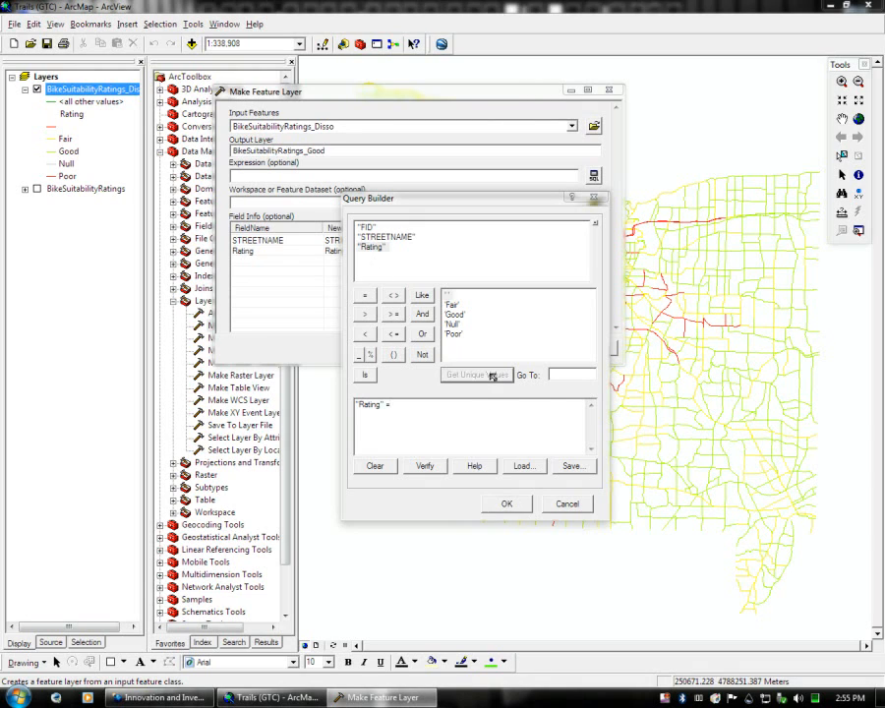
left_click(455, 315)
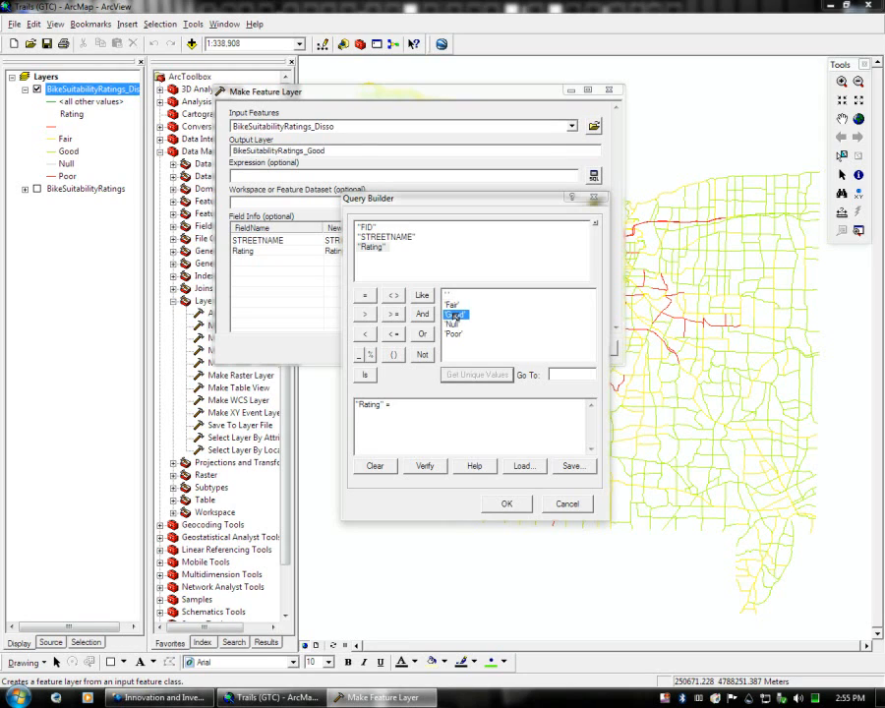
double_click(455, 315)
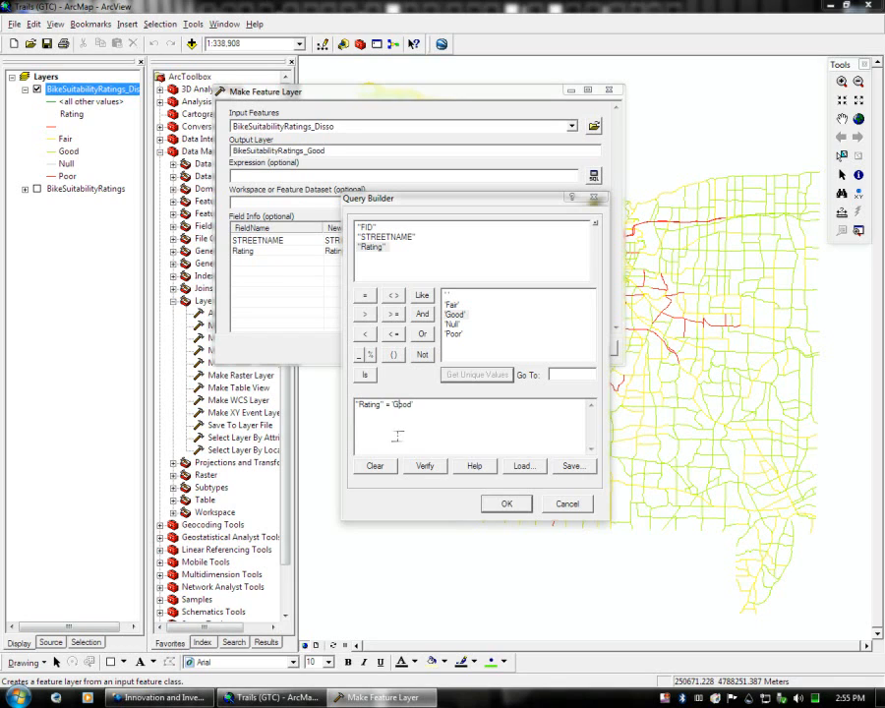
- Verify the Rating query expression and accept it as the feature layer's filter
left_click(439, 470)
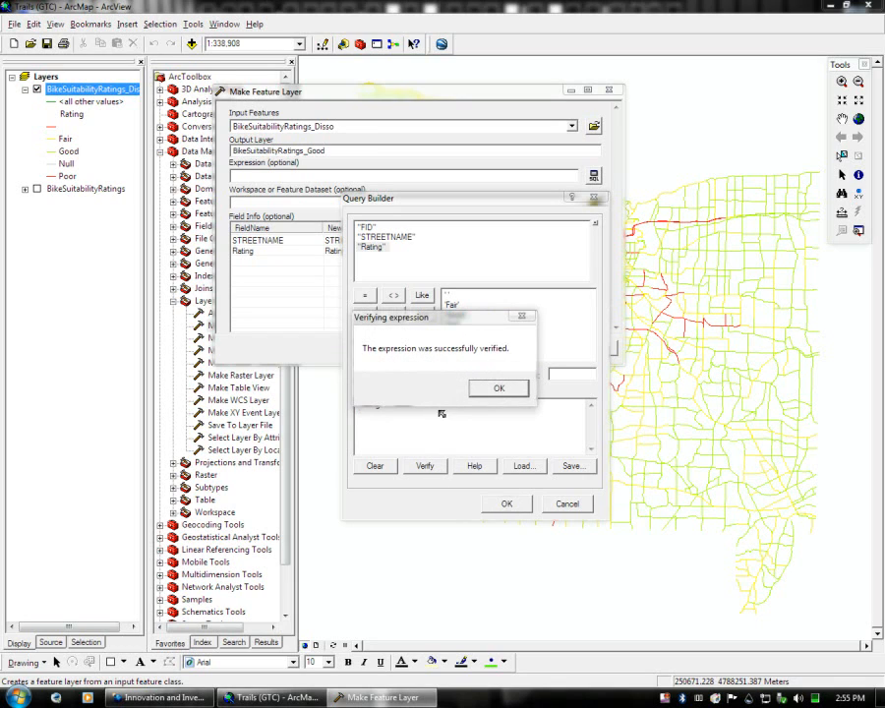
left_click(496, 387)
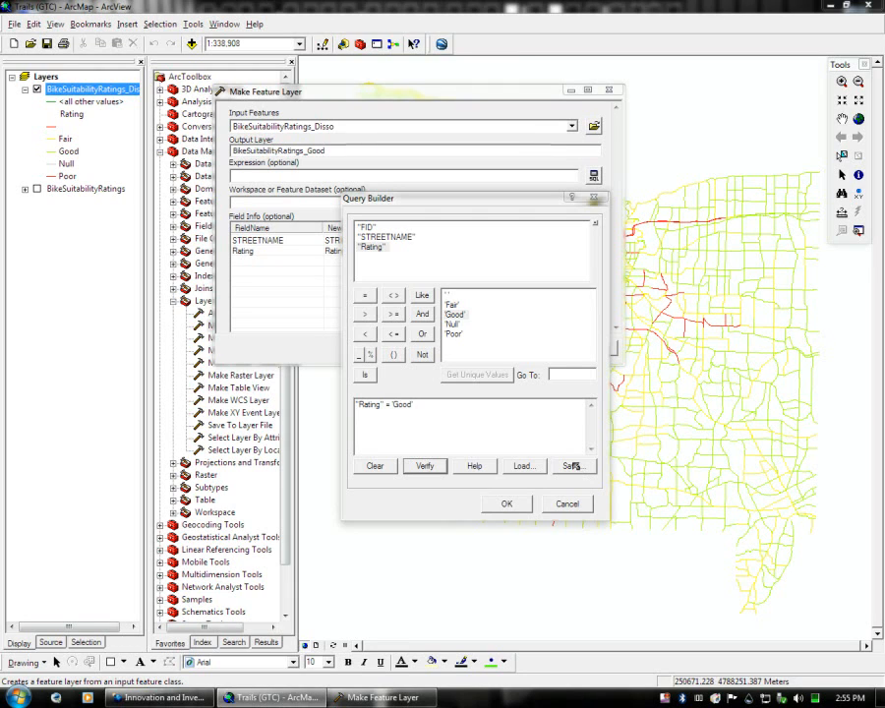
left_click(510, 505)
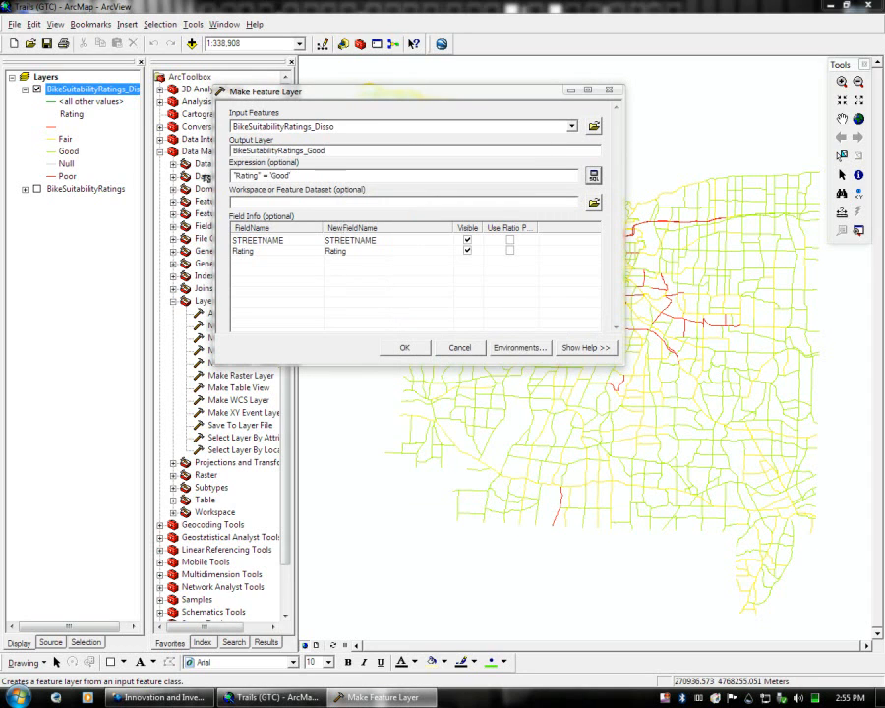
- Create the BikeSuitabilityRatings_Good layer with the filled-in tool and hide the BikeSuitabilityRatings_Disso layer on the map
left_click_drag(328, 175, 224, 174)
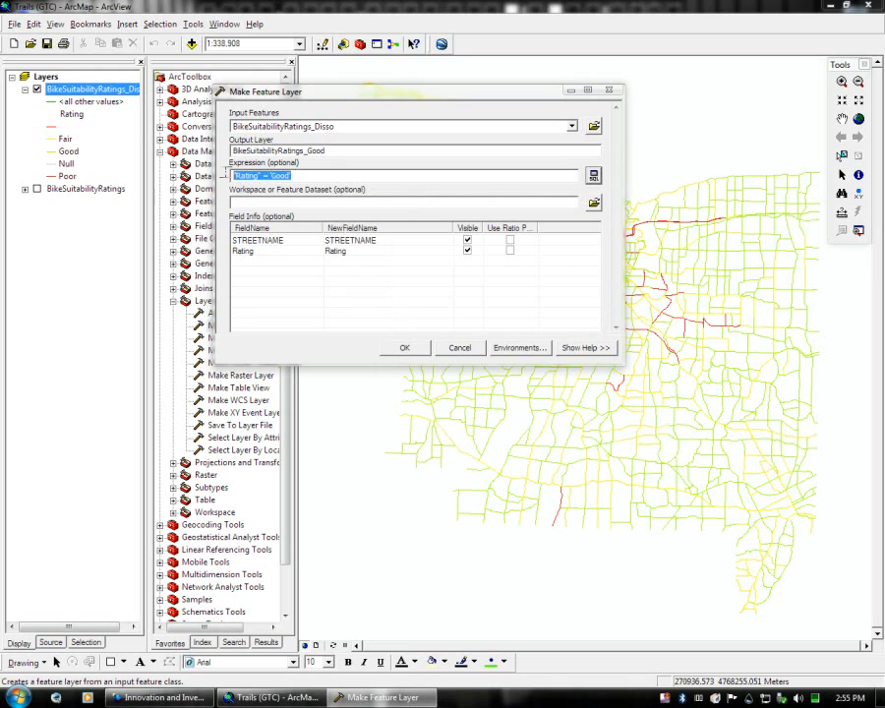
left_click(319, 176)
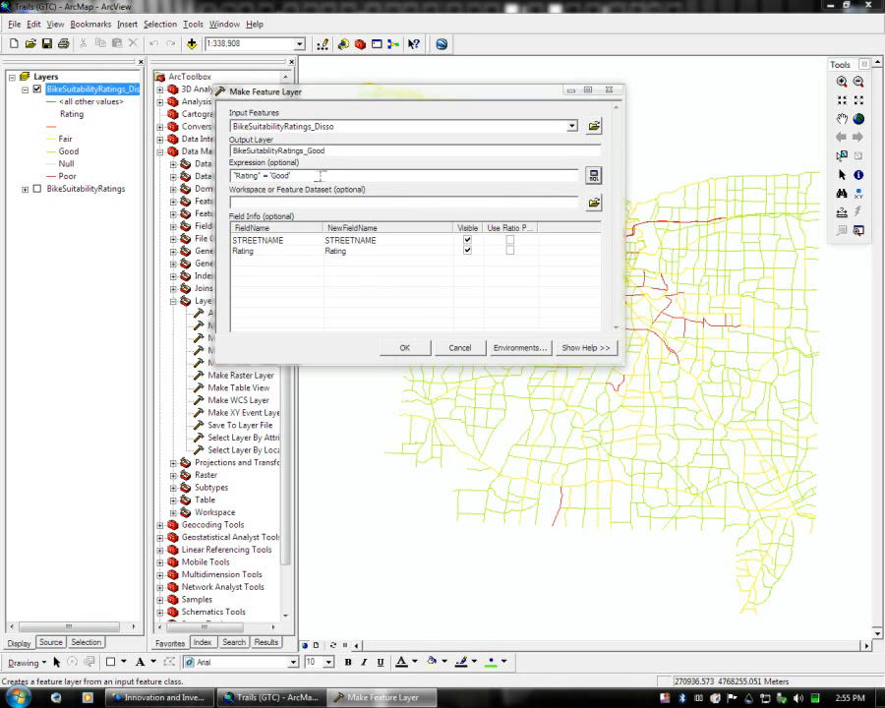
left_click(313, 203)
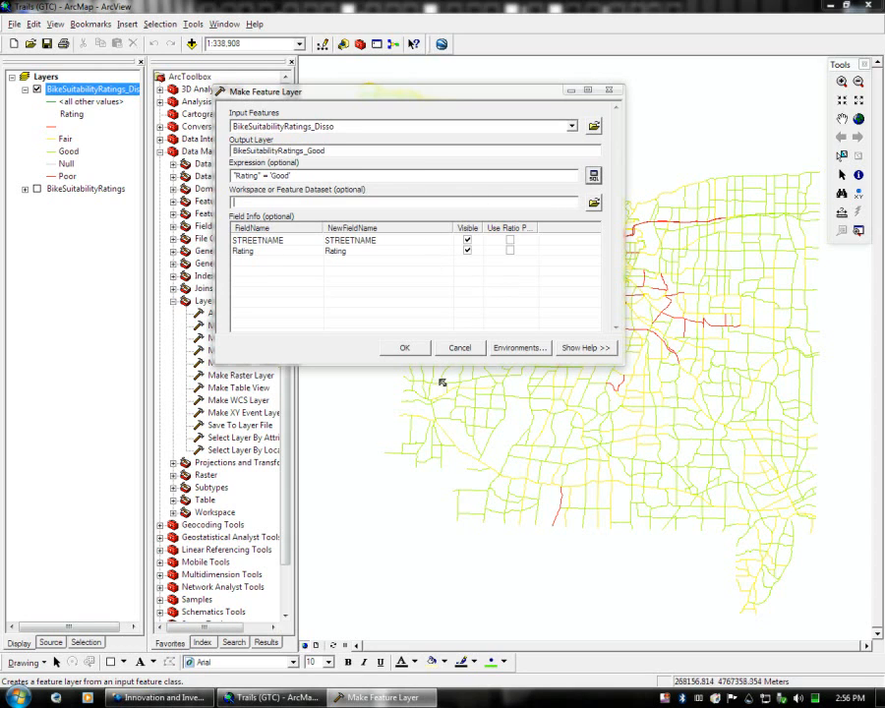
left_click(404, 347)
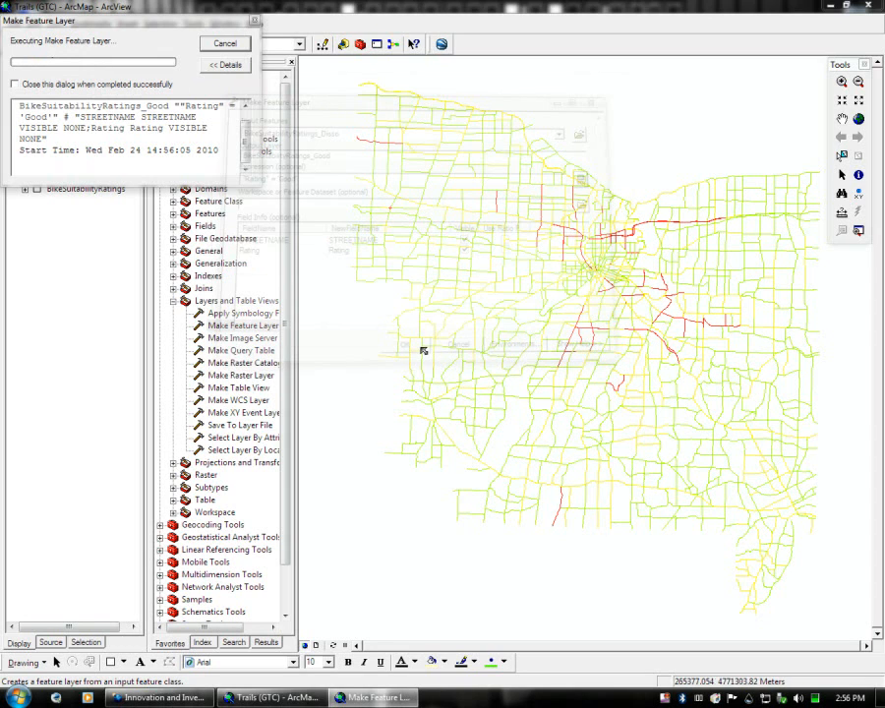
left_click(225, 44)
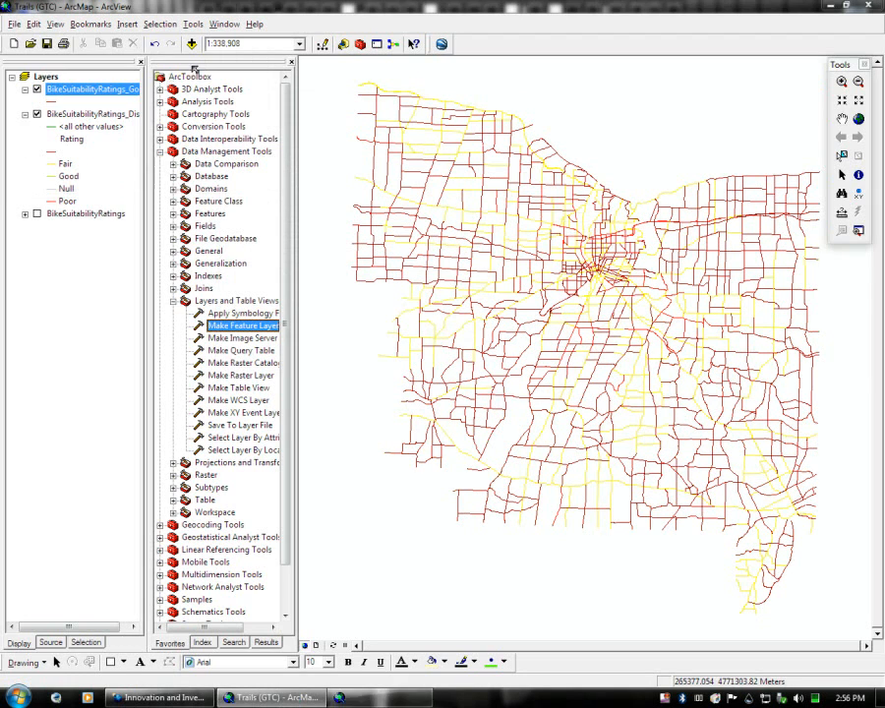
left_click(38, 95)
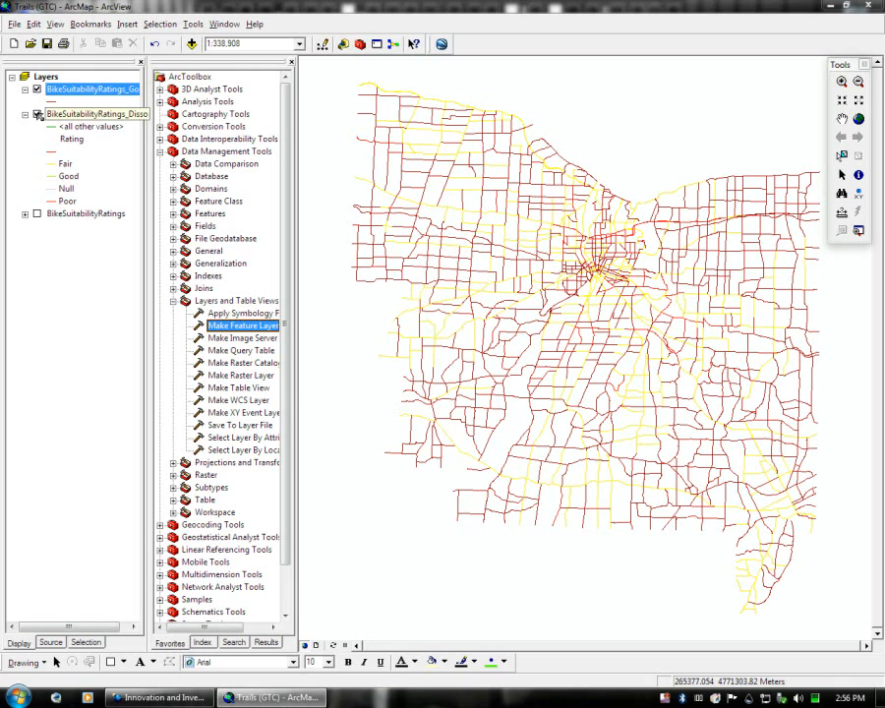
left_click(38, 115)
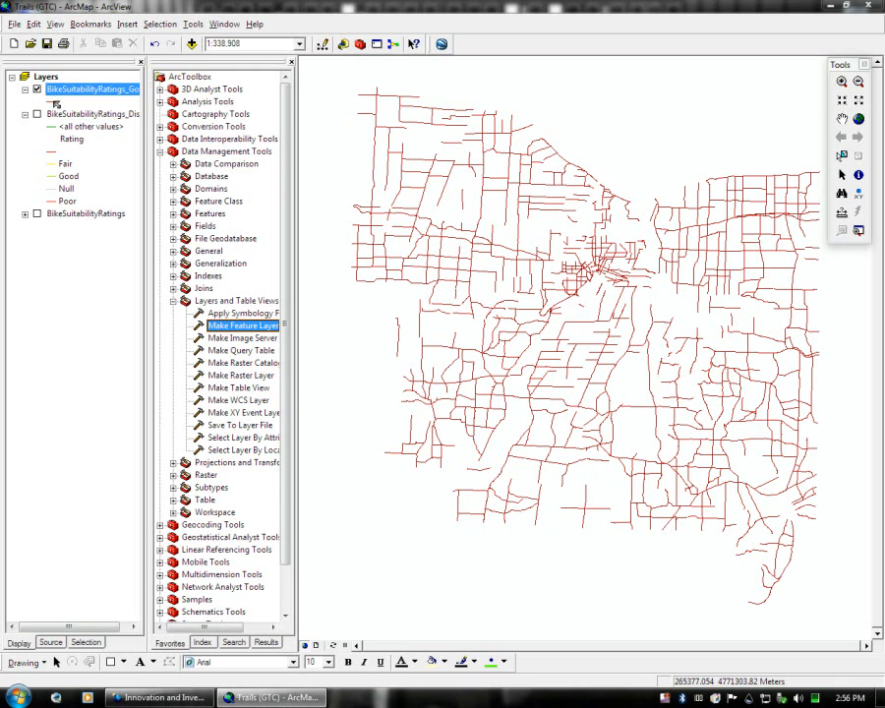
- Change the BikeSuitabilityRatings_Good line color to bright yellow-green and collapse the legends of the Good and Disso layers
left_click(57, 101)
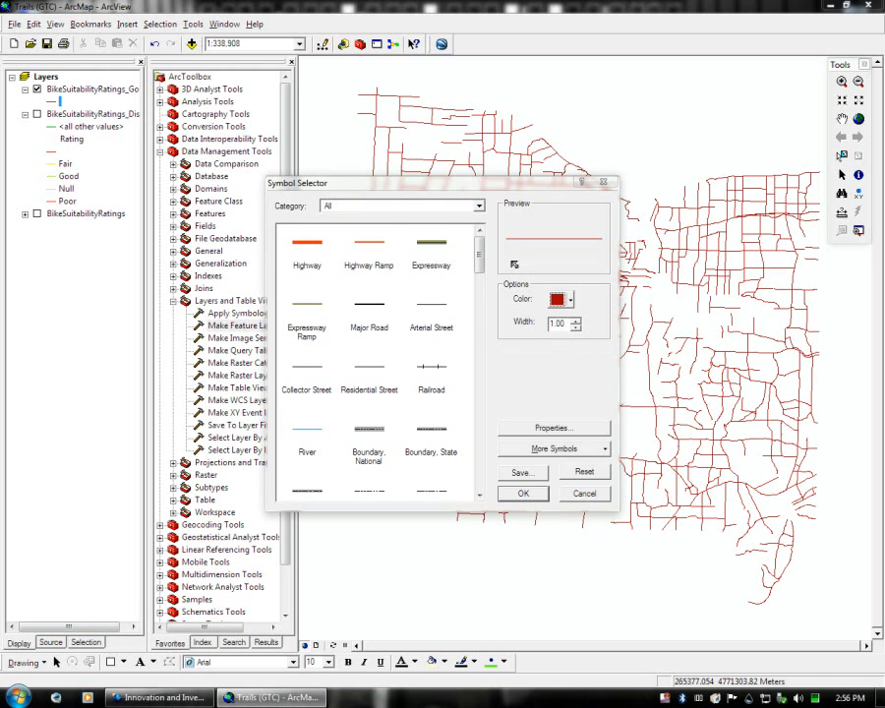
left_click(570, 298)
left_click(621, 360)
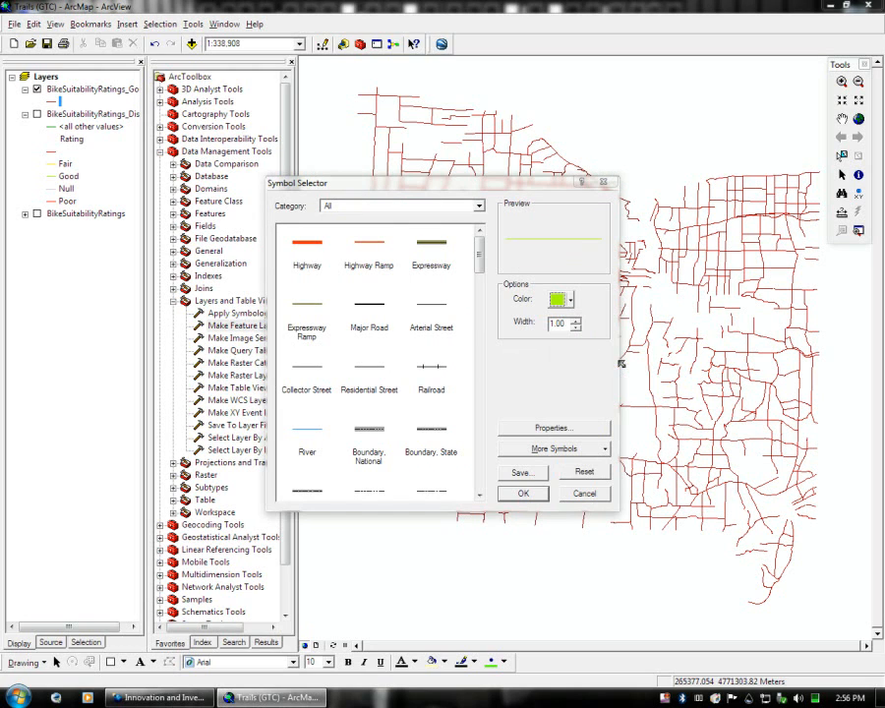
left_click(522, 494)
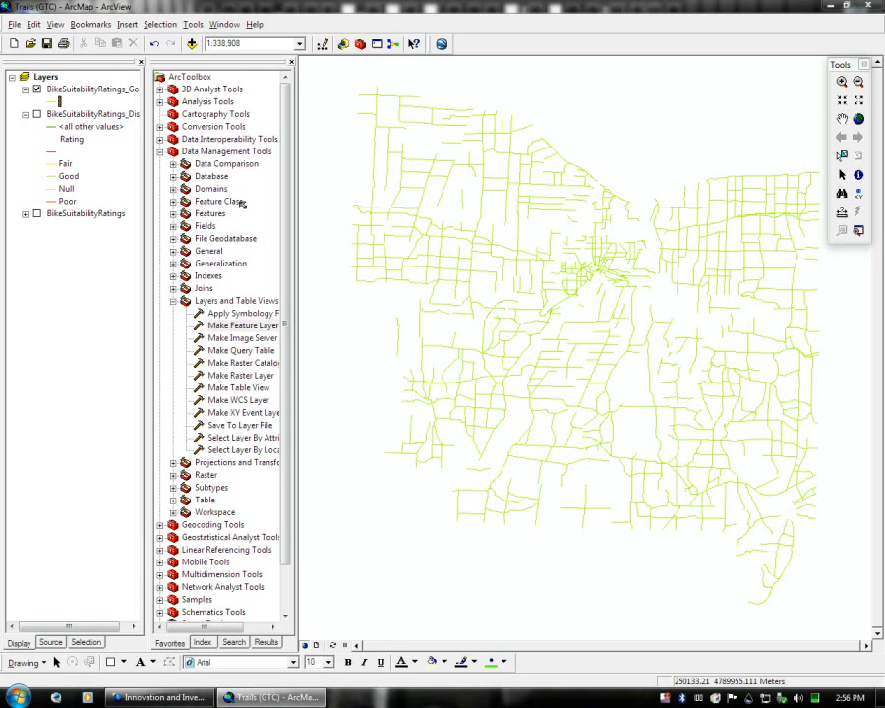
left_click(25, 114)
left_click(25, 89)
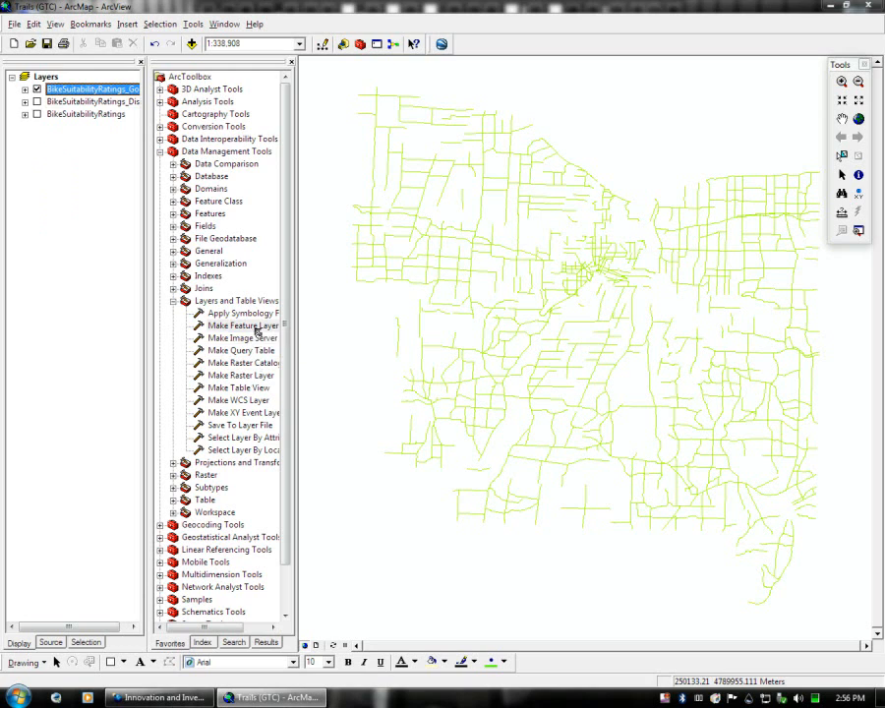
- Set up another Make Feature Layer run with BikeSuitabilityRatings_Disso as input and BikeSuitabilityRatings_Fair as the output layer
double_click(255, 328)
left_click(413, 127)
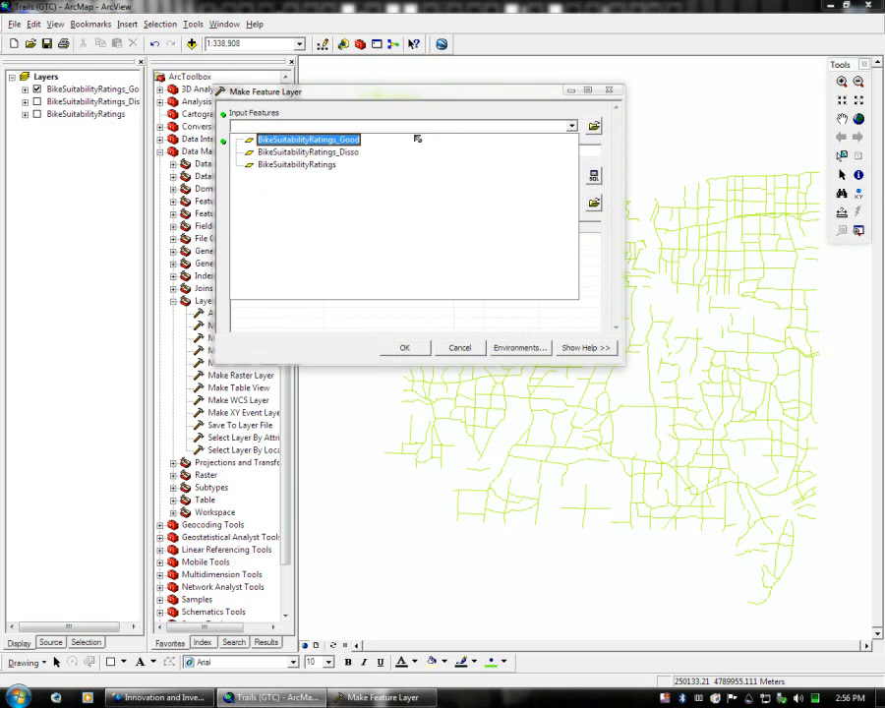
left_click(342, 155)
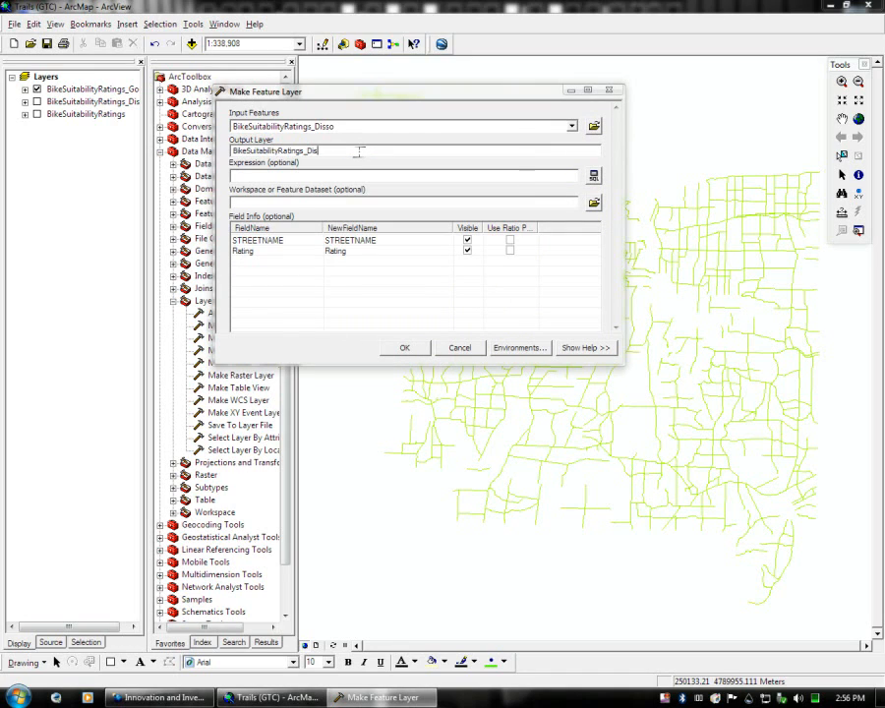
key("BackSpace")
key("BackSpace")
type("Fair")
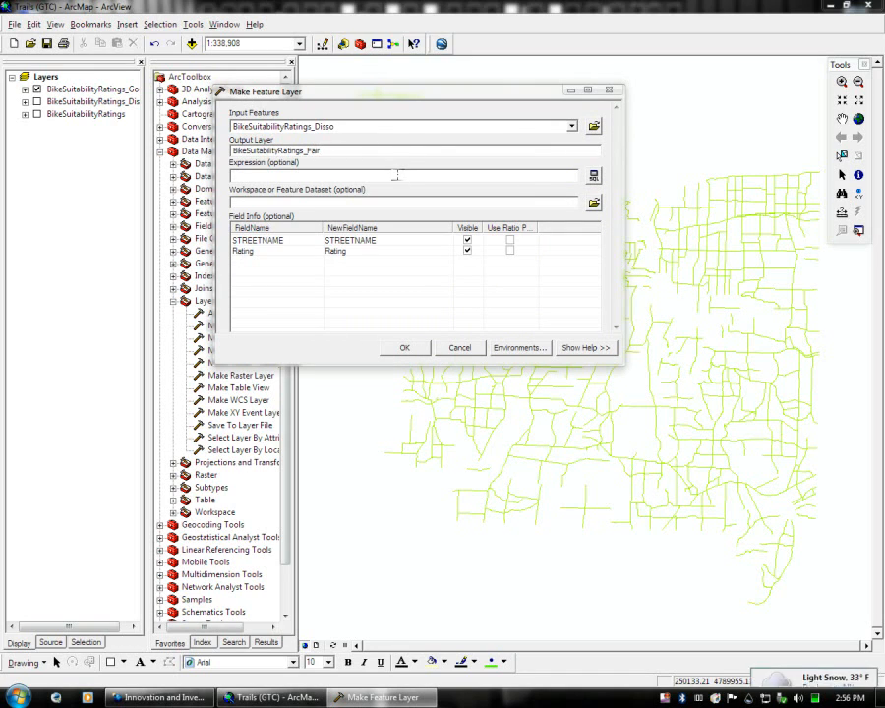
- Build the filter expression "Rating" = 'Fair' and create the BikeSuitabilityRatings_Fair layer
left_click(593, 175)
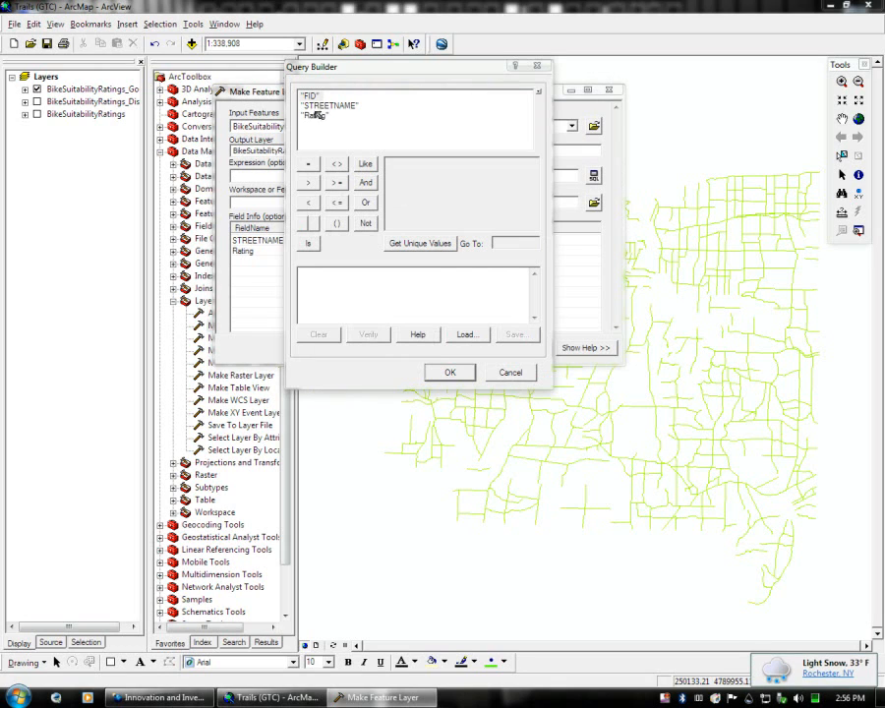
double_click(315, 115)
left_click(308, 163)
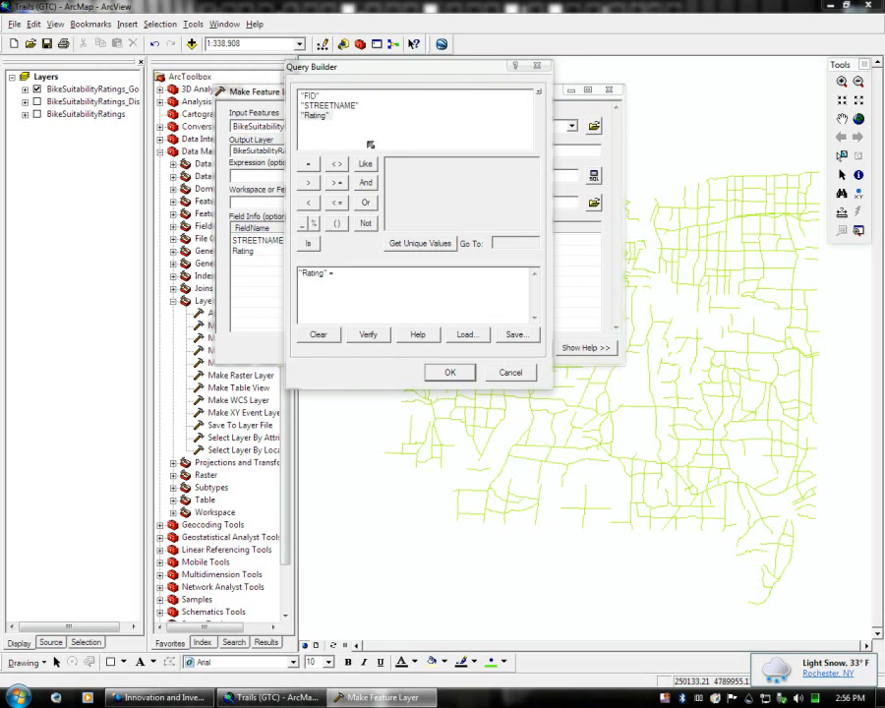
left_click(315, 115)
left_click(419, 243)
double_click(395, 173)
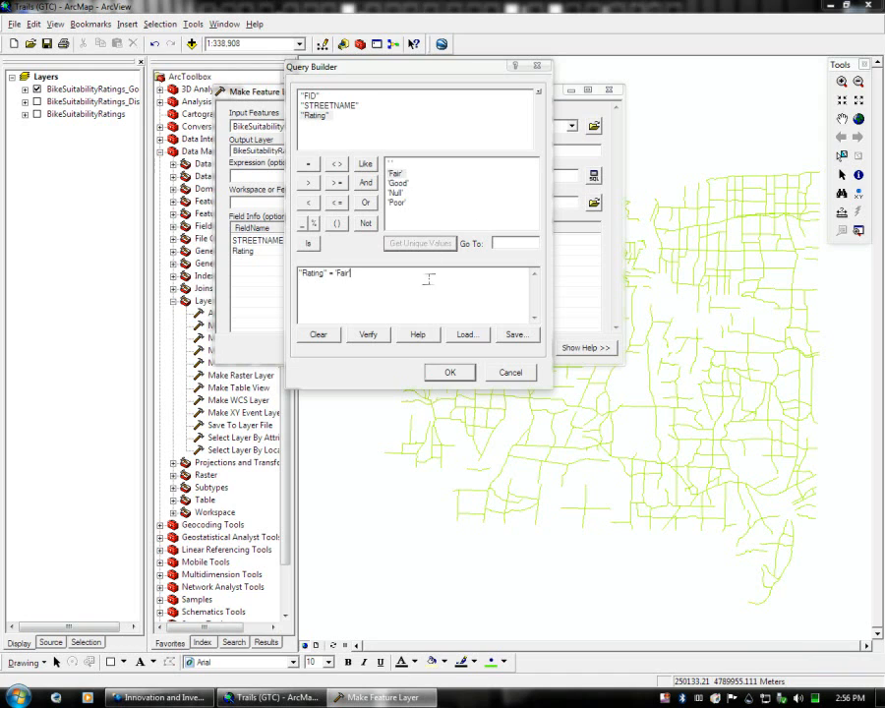
left_click(451, 372)
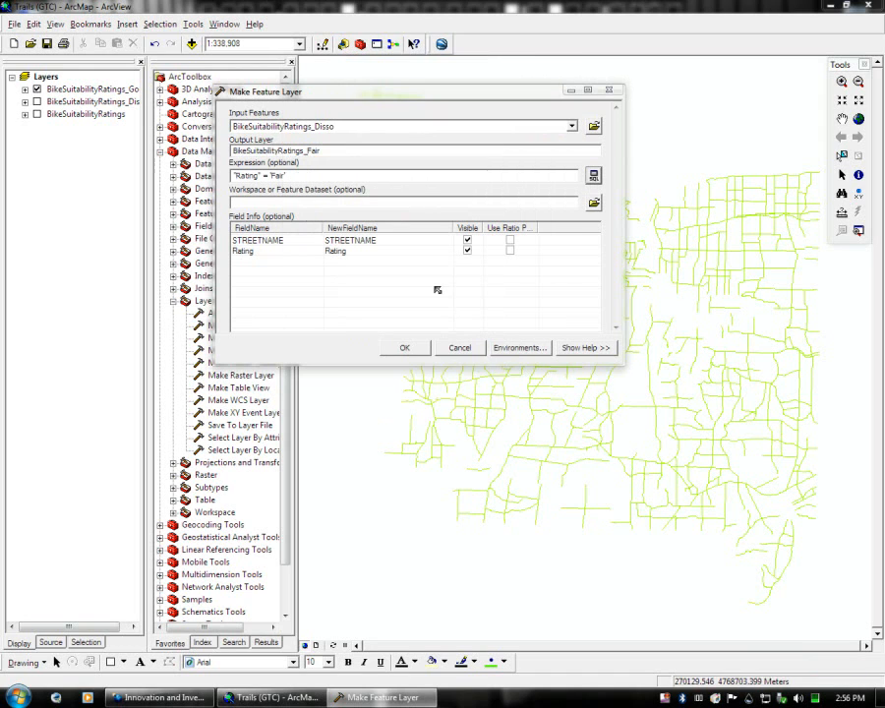
left_click(405, 348)
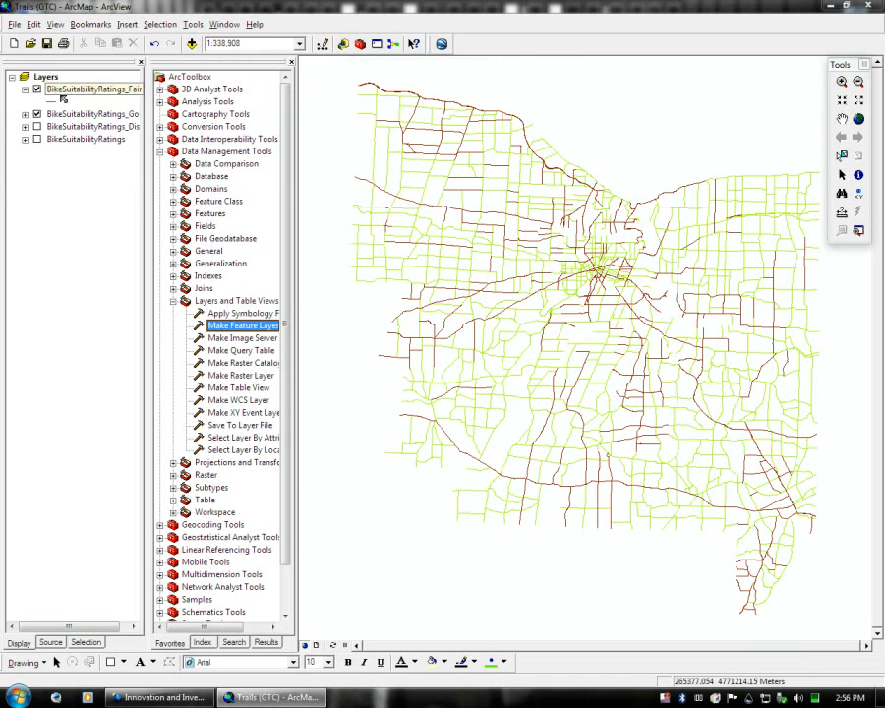
- Change the BikeSuitabilityRatings_Fair layer's line color to bright yellow
left_click(55, 99)
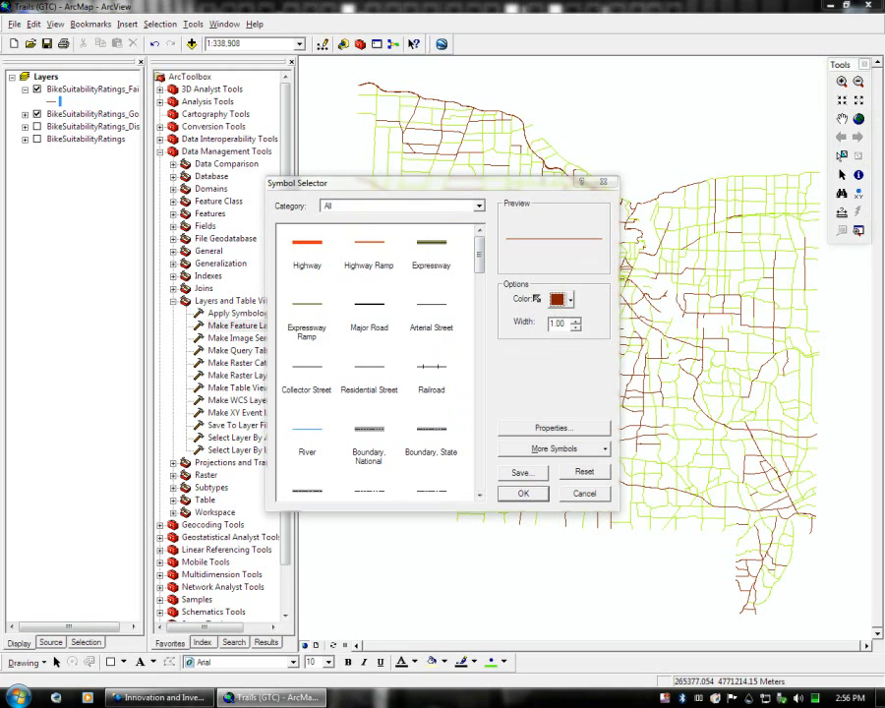
left_click(558, 299)
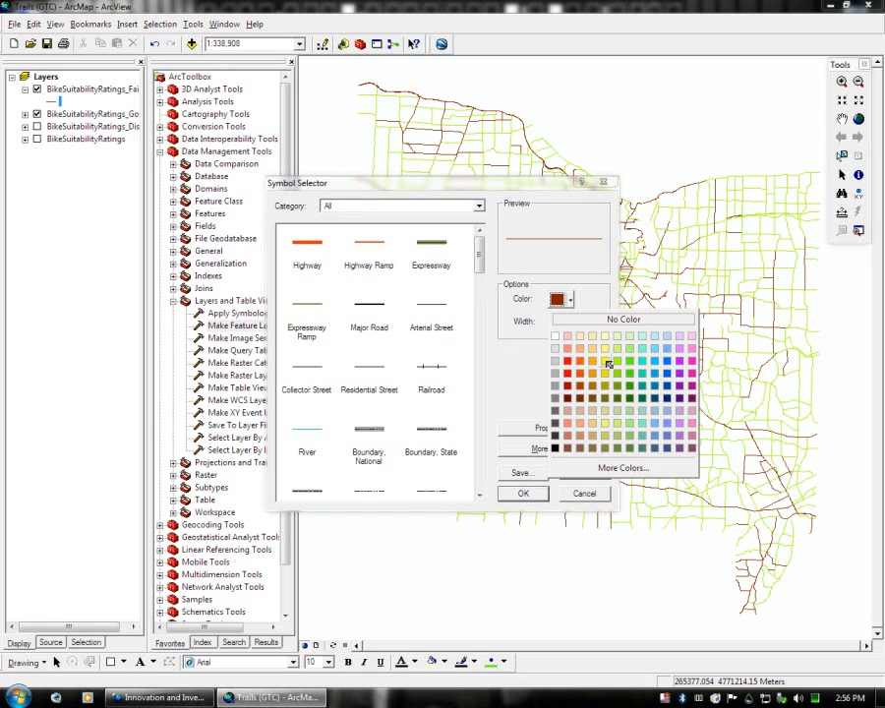
left_click(611, 362)
left_click(523, 492)
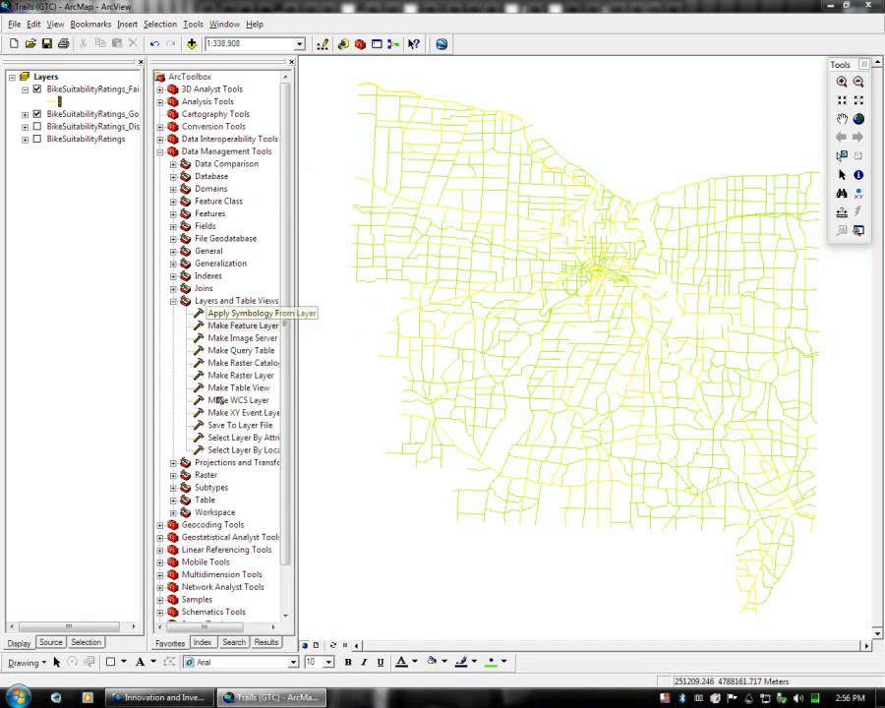
- Set up another Make Feature Layer run with BikeSuitabilityRatings_Disso as input and BikeSuitabilityRatings_Poor as the output layer
double_click(236, 326)
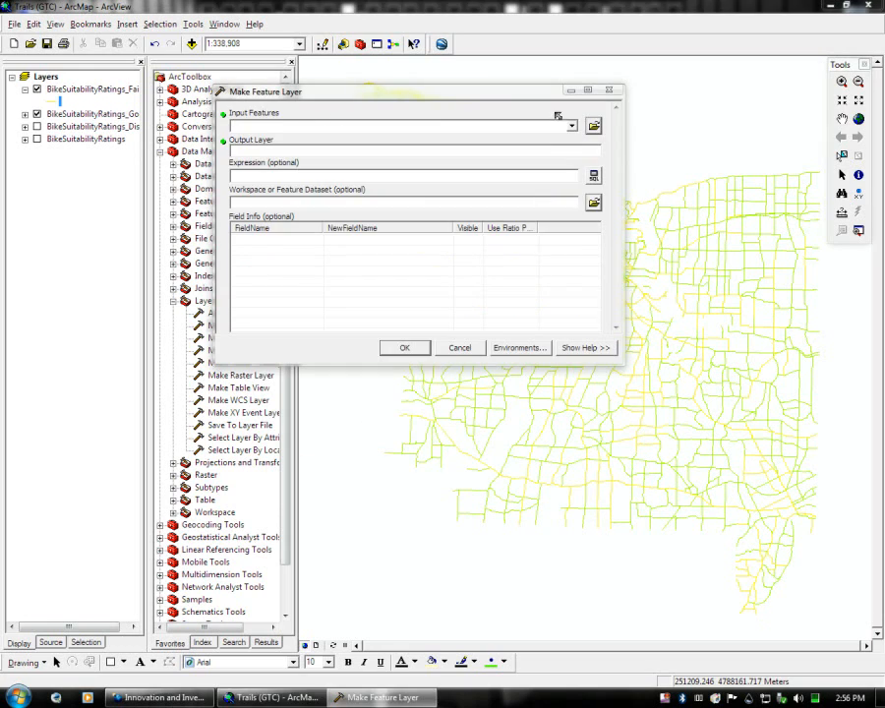
left_click(571, 126)
left_click(337, 166)
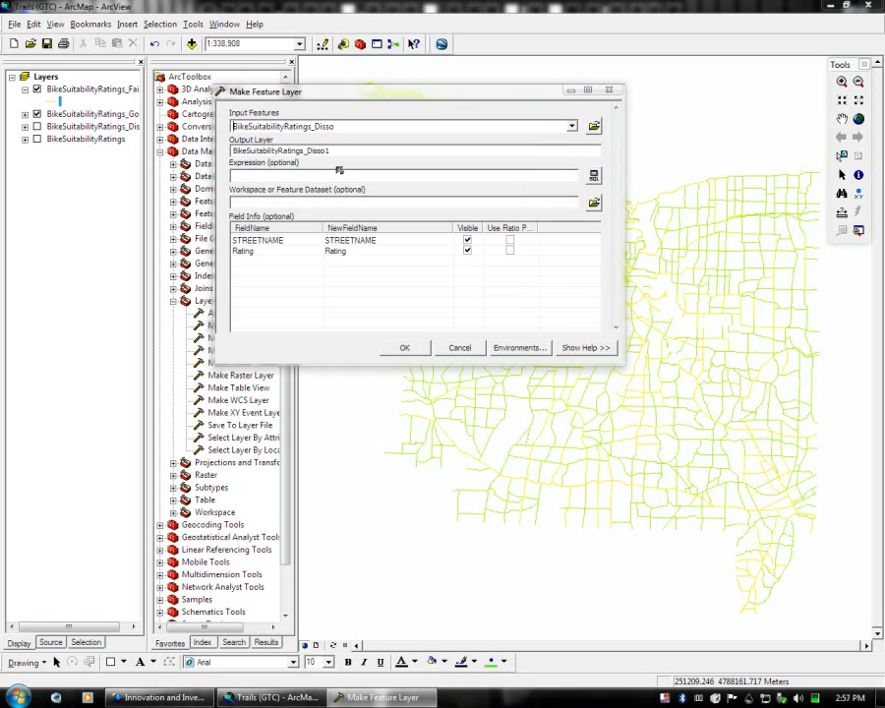
key("BackSpace")
key("BackSpace")
type("Poor")
- Build the filter expression "Rating" = 'Poor' and create the BikeSuitabilityRatings_Poor layer
left_click(593, 175)
double_click(317, 119)
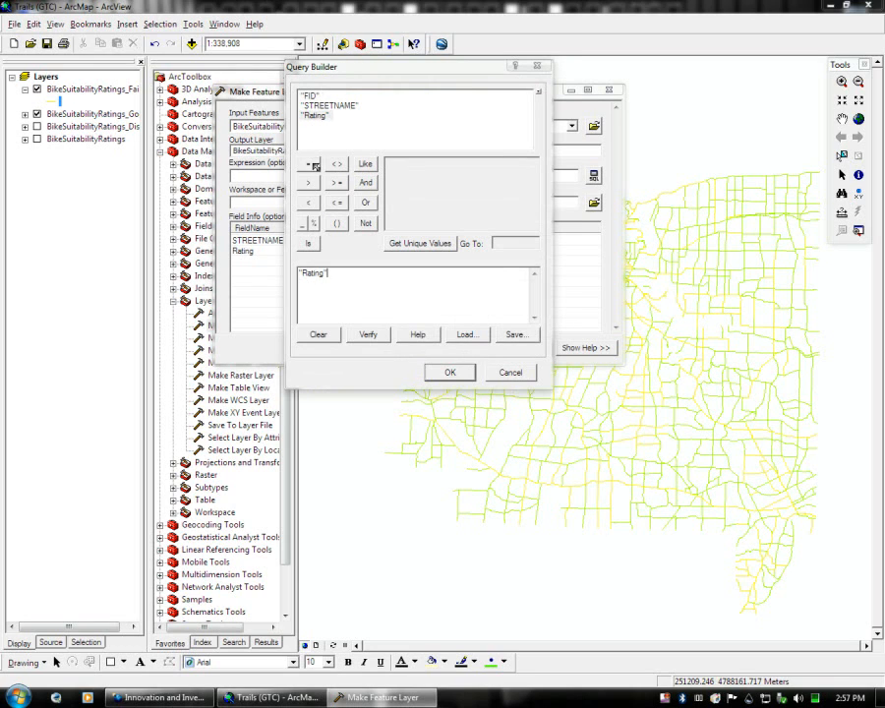
left_click(308, 163)
left_click(420, 243)
double_click(397, 203)
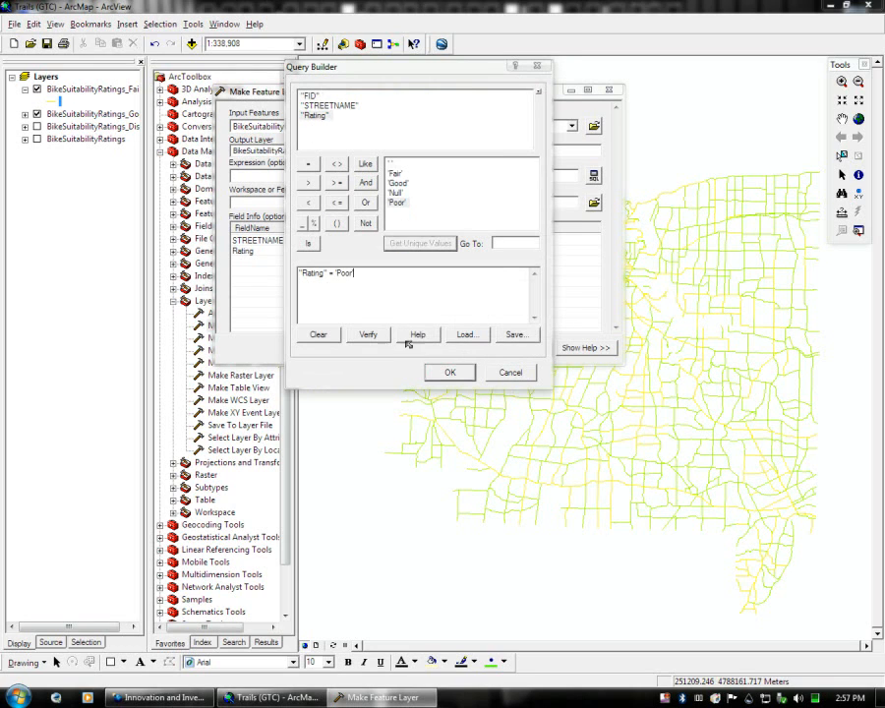
left_click(449, 370)
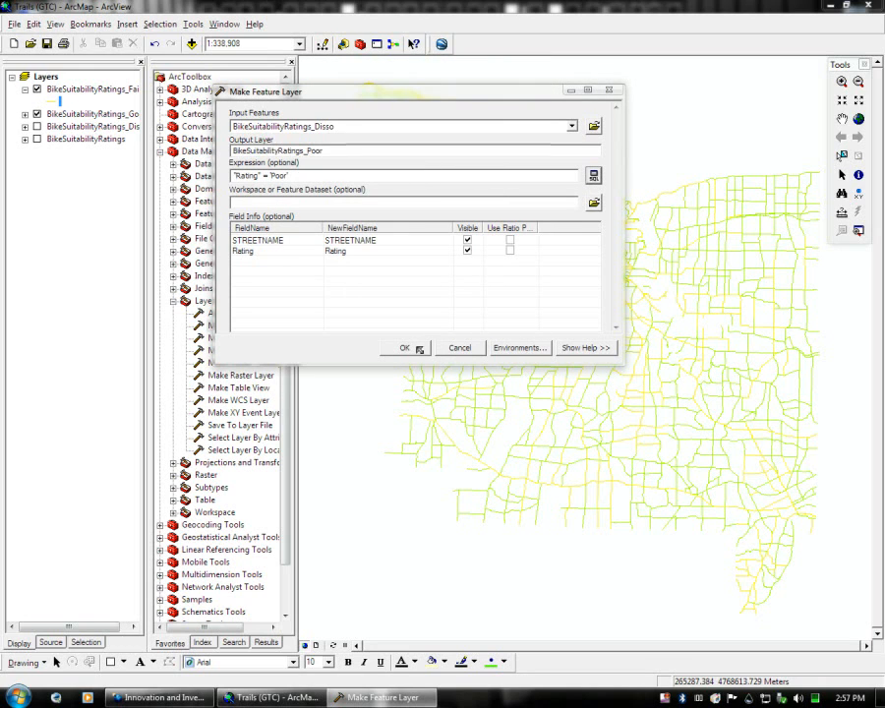
left_click(417, 349)
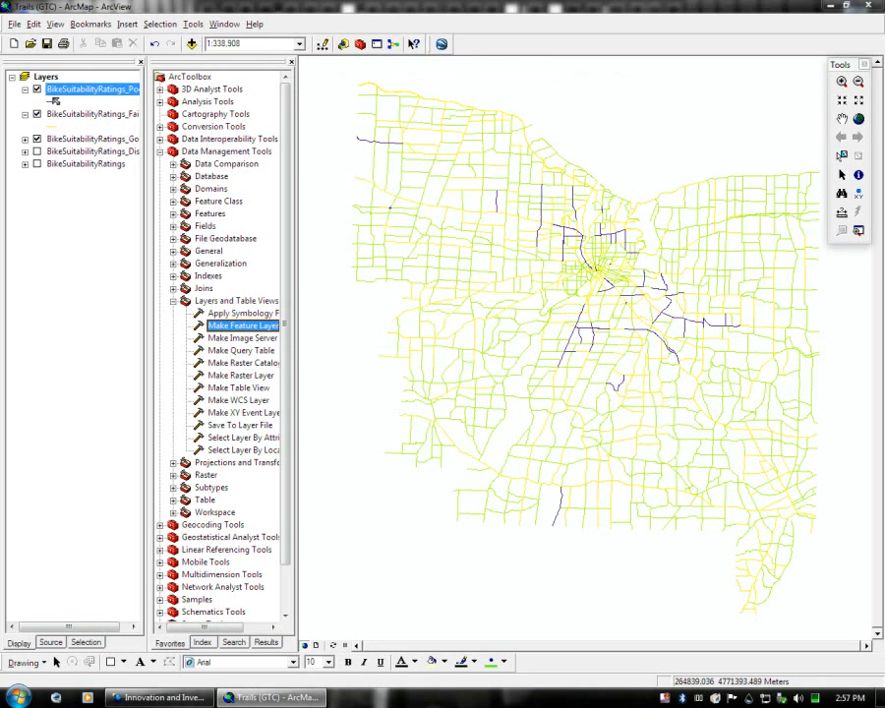
- Change the BikeSuitabilityRatings_Poor layer's line color to bright red
left_click(566, 301)
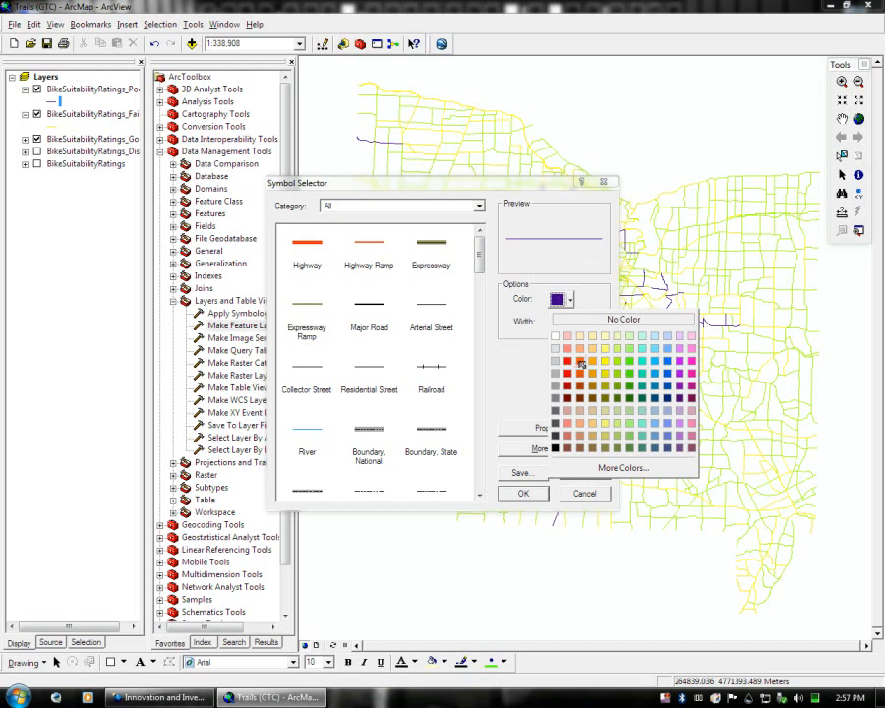
left_click(569, 362)
left_click(523, 492)
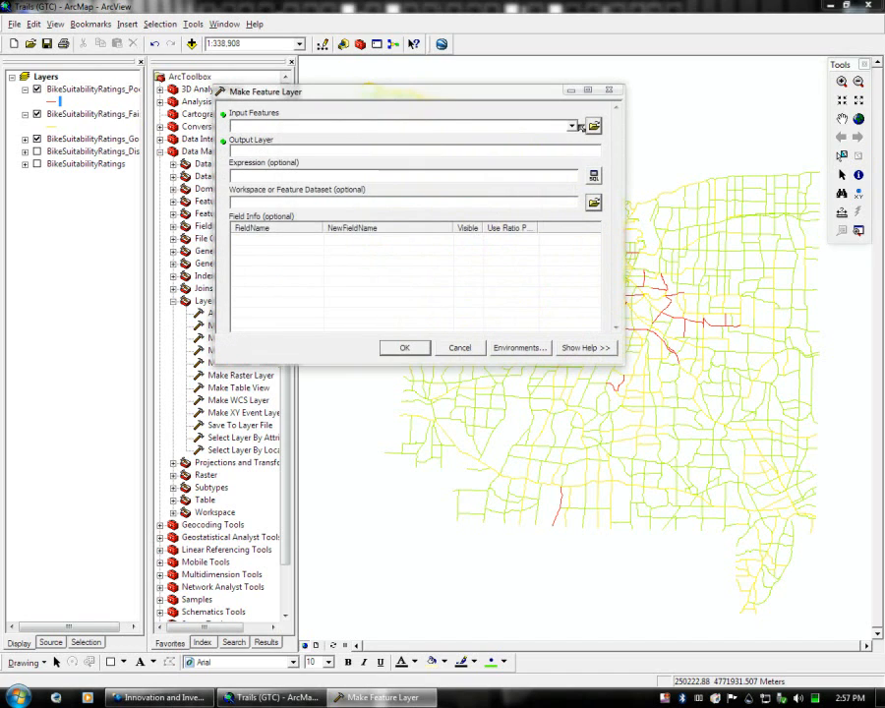
- Set up another Make Feature Layer run with BikeSuitabilityRatings_Disso as input and BikeSuitabilityRatings_Other as the output layer
left_click(571, 126)
left_click(452, 178)
left_click(447, 149)
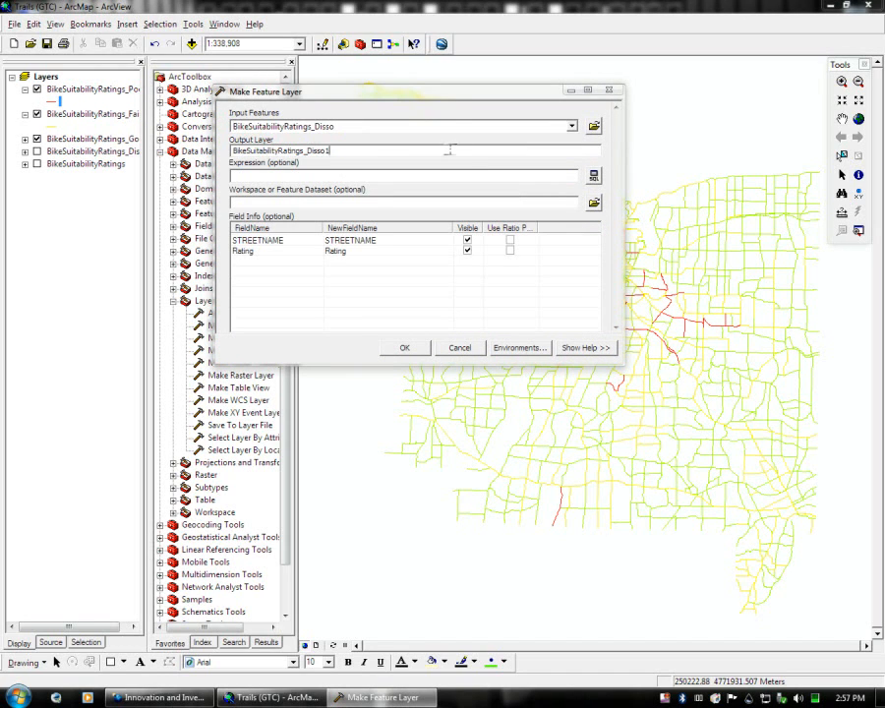
key("BackSpace")
key("BackSpace")
type("Other")
- Build the filter expression "Rating" = 'Null' and create the BikeSuitabilityRatings_Other layer
left_click(594, 175)
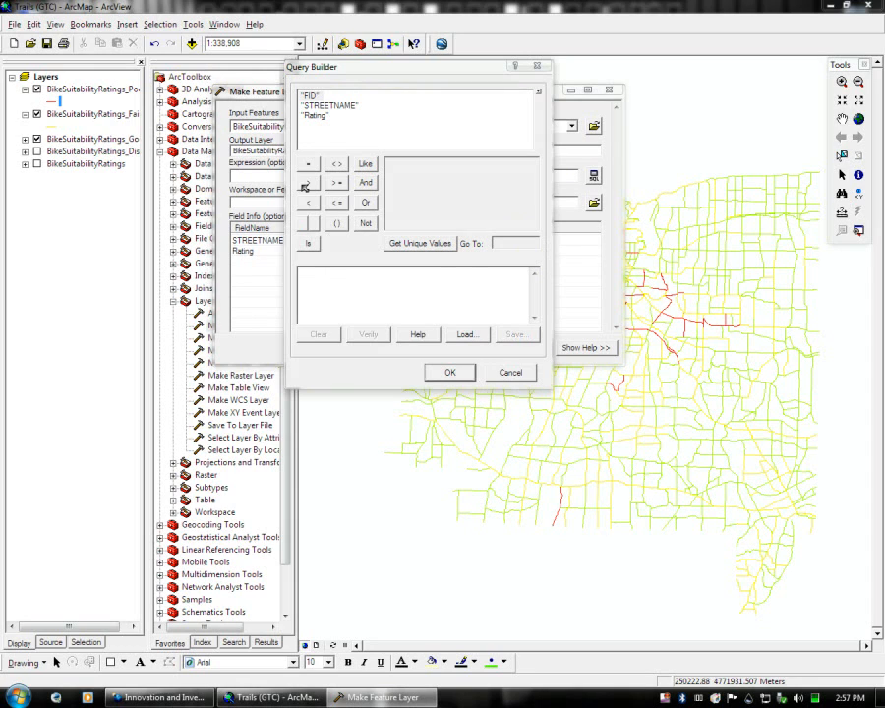
double_click(315, 115)
left_click(307, 164)
left_click(412, 245)
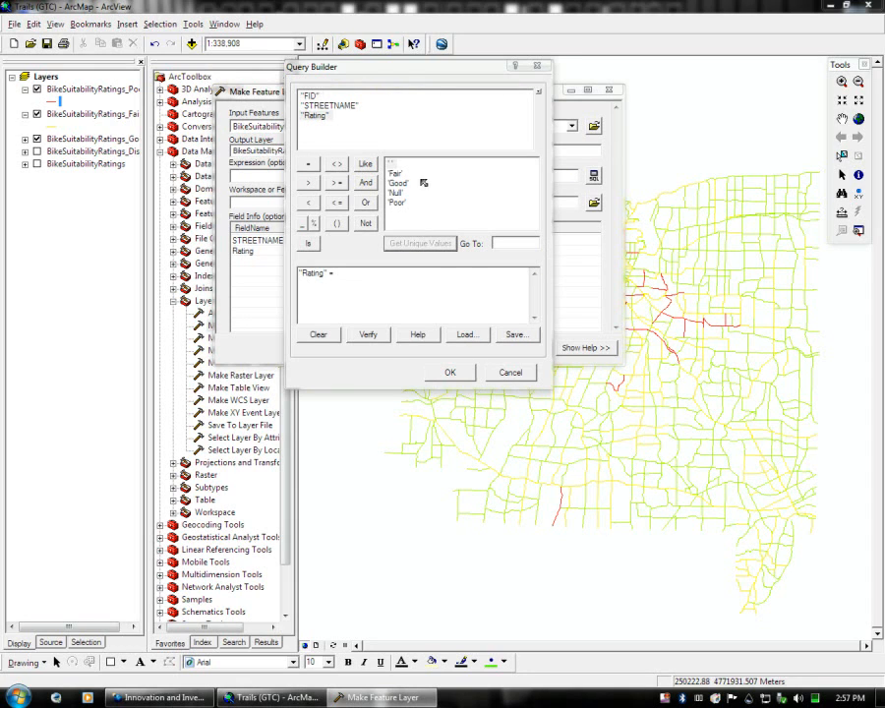
double_click(397, 193)
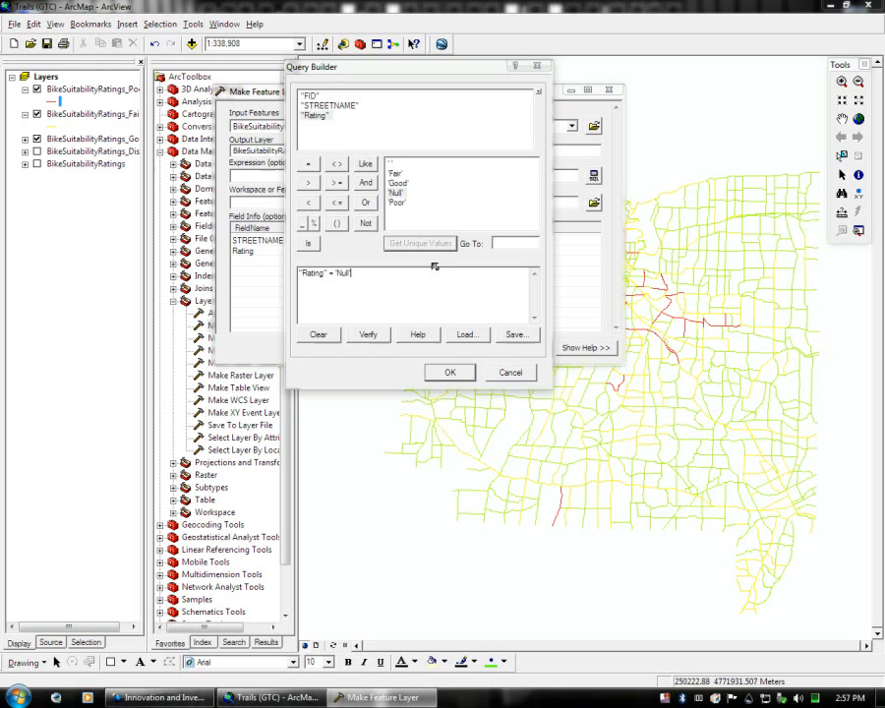
left_click(454, 371)
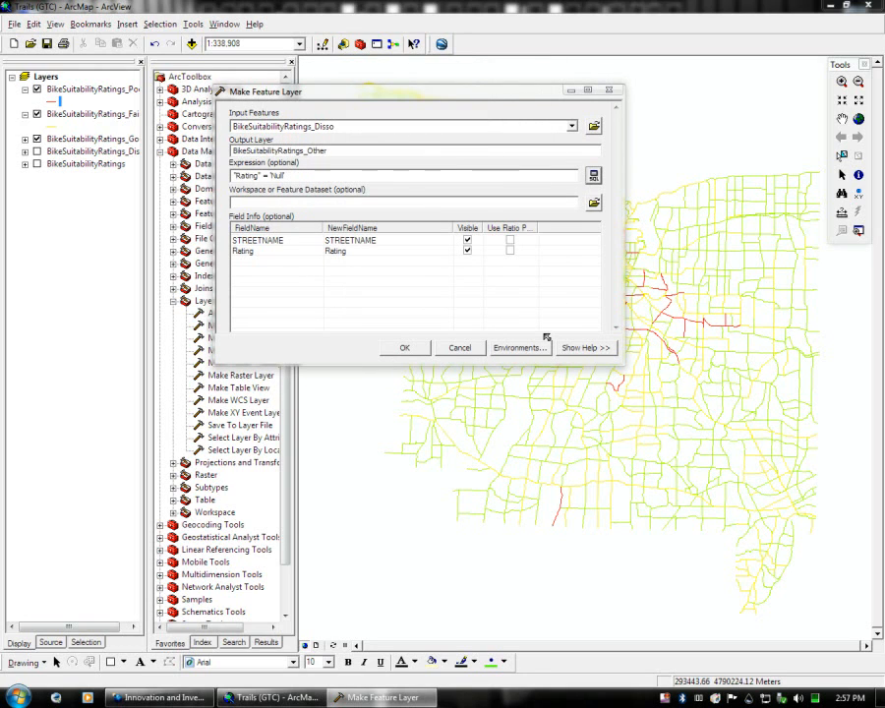
left_click(405, 347)
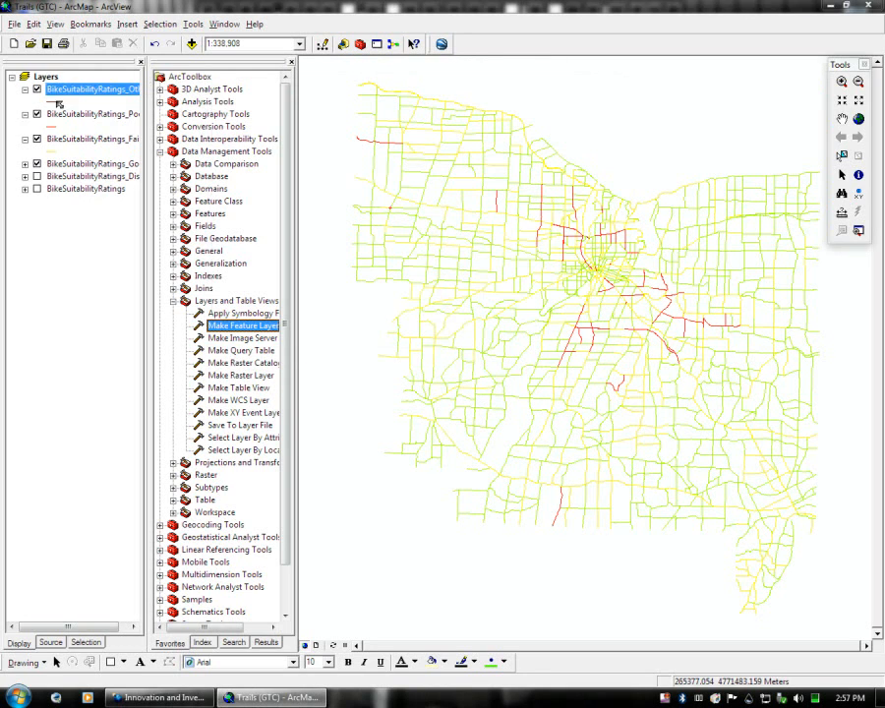
- Change the BikeSuitabilityRatings_Other layer's line color to black
left_click(53, 101)
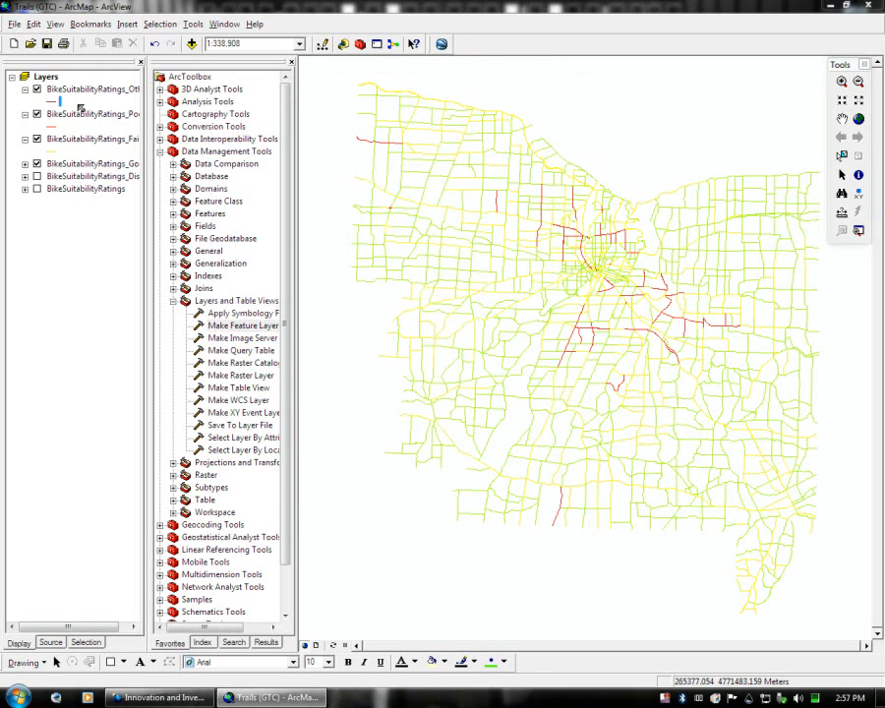
left_click(567, 299)
left_click(564, 442)
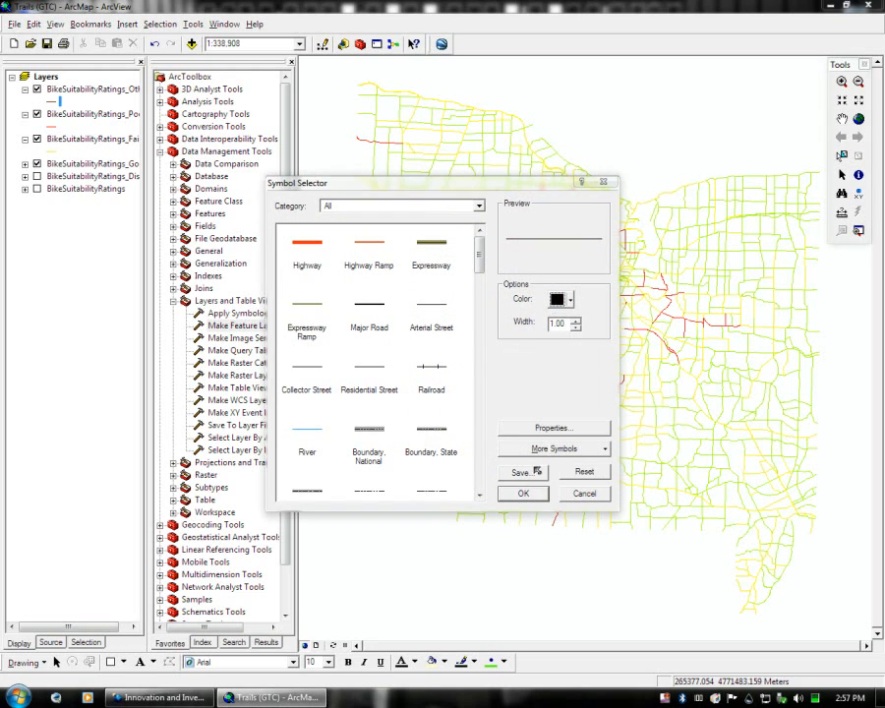
left_click(531, 494)
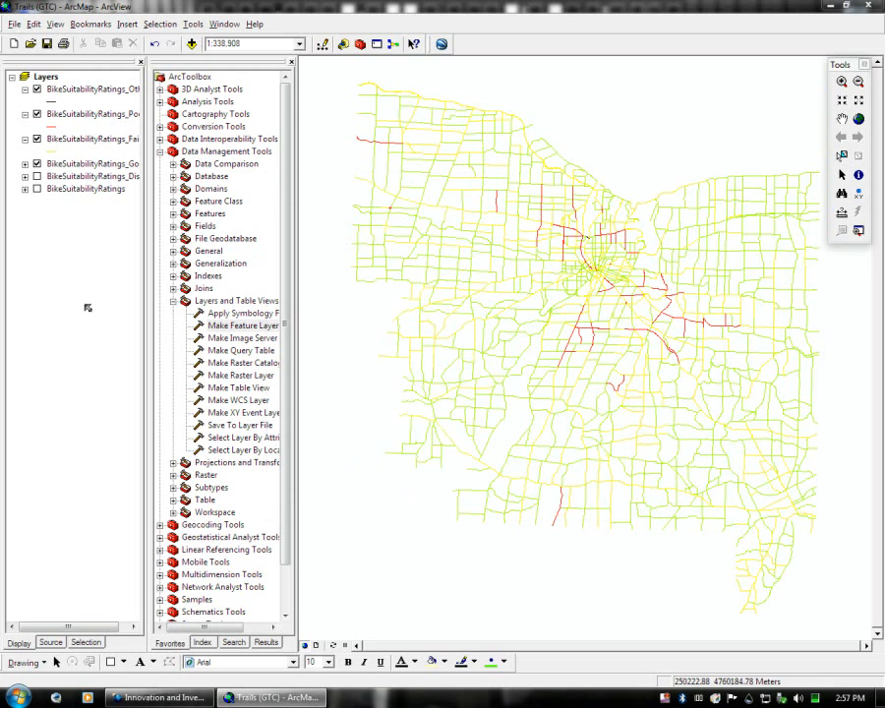
left_click(37, 176)
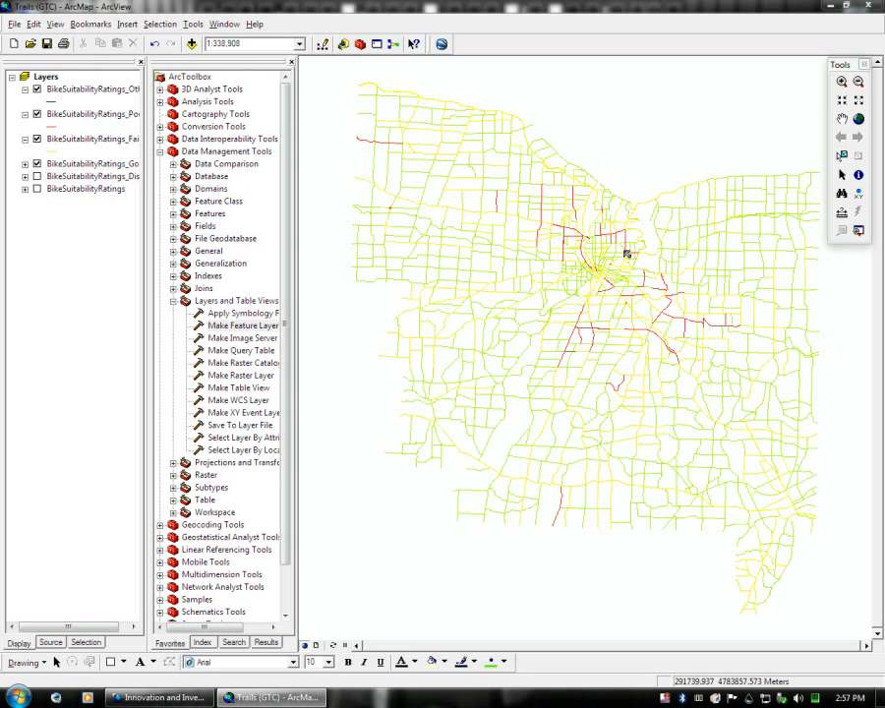